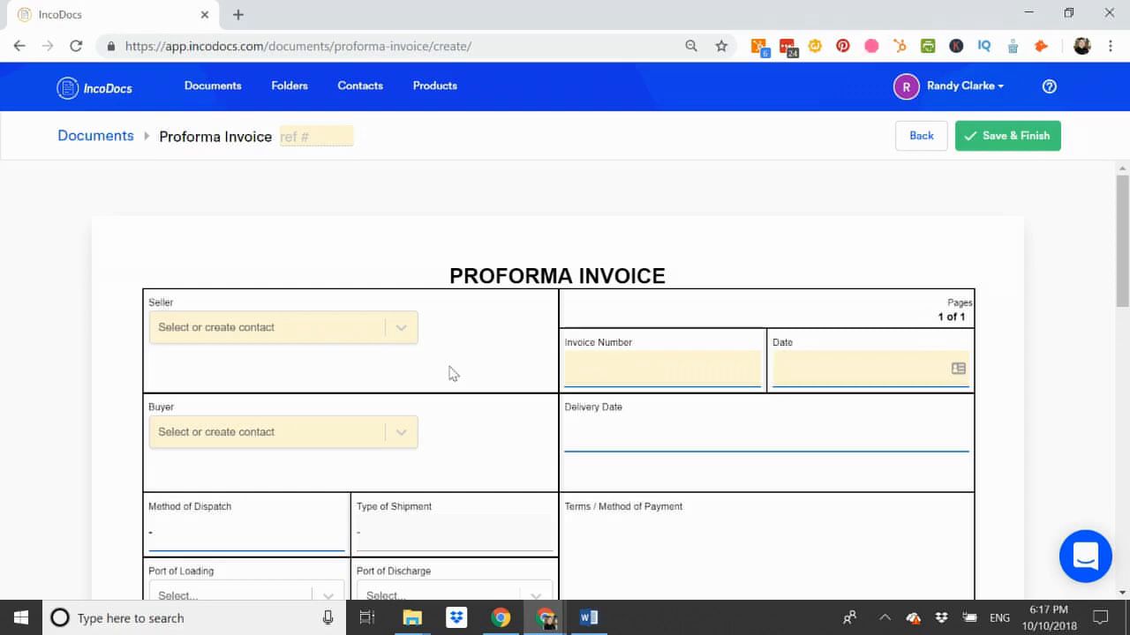
# Open the Seller 'Select or create contact' dropdown on the blank proforma invoice
pyautogui.click(255, 336)
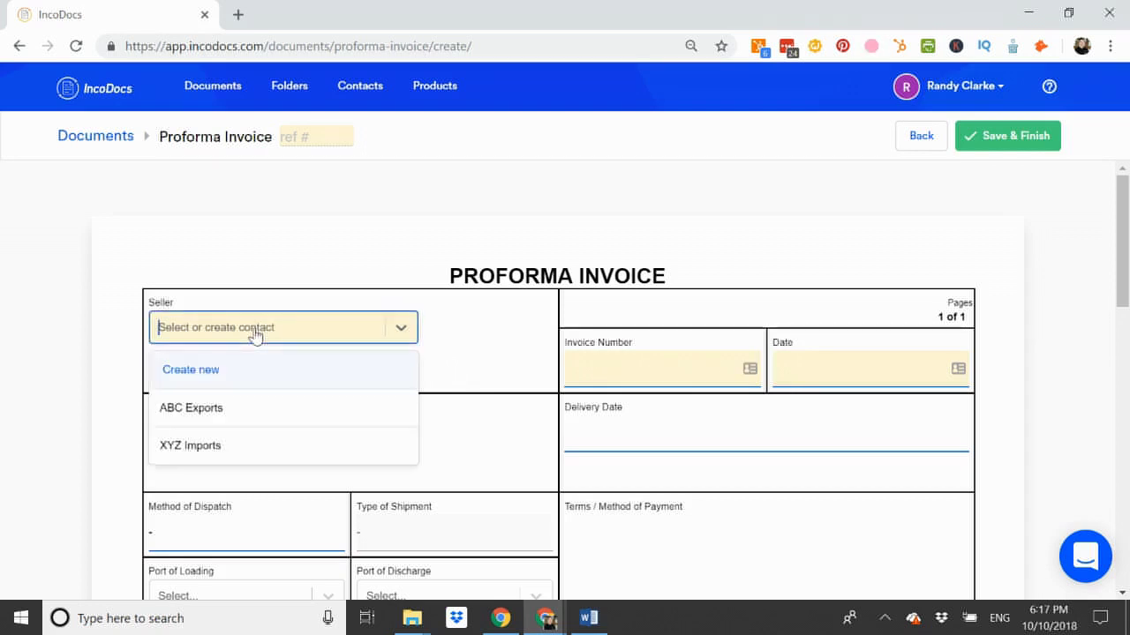
# Cancel the new-contact form and choose ABC Exports as the Seller
pyautogui.click(198, 373)
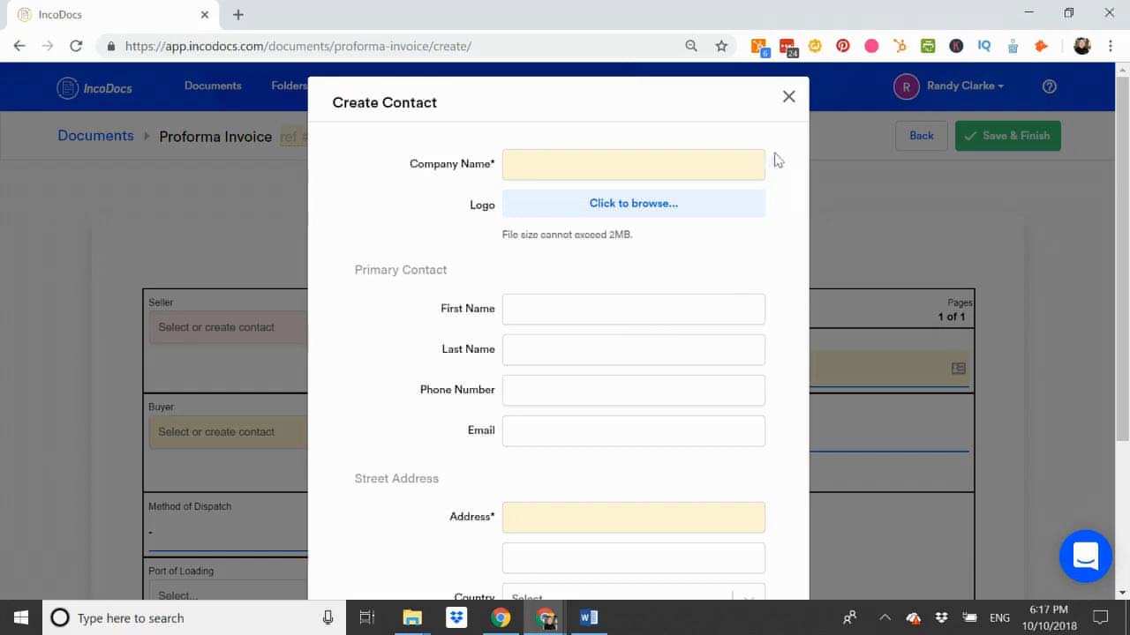
pyautogui.click(788, 98)
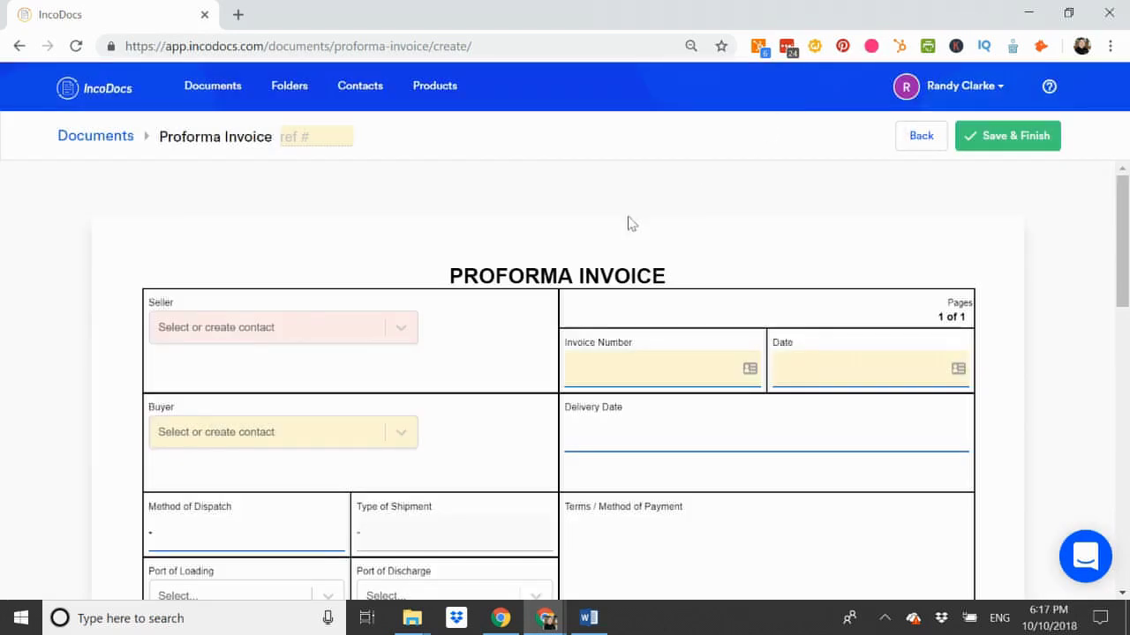
pyautogui.click(272, 339)
pyautogui.click(202, 408)
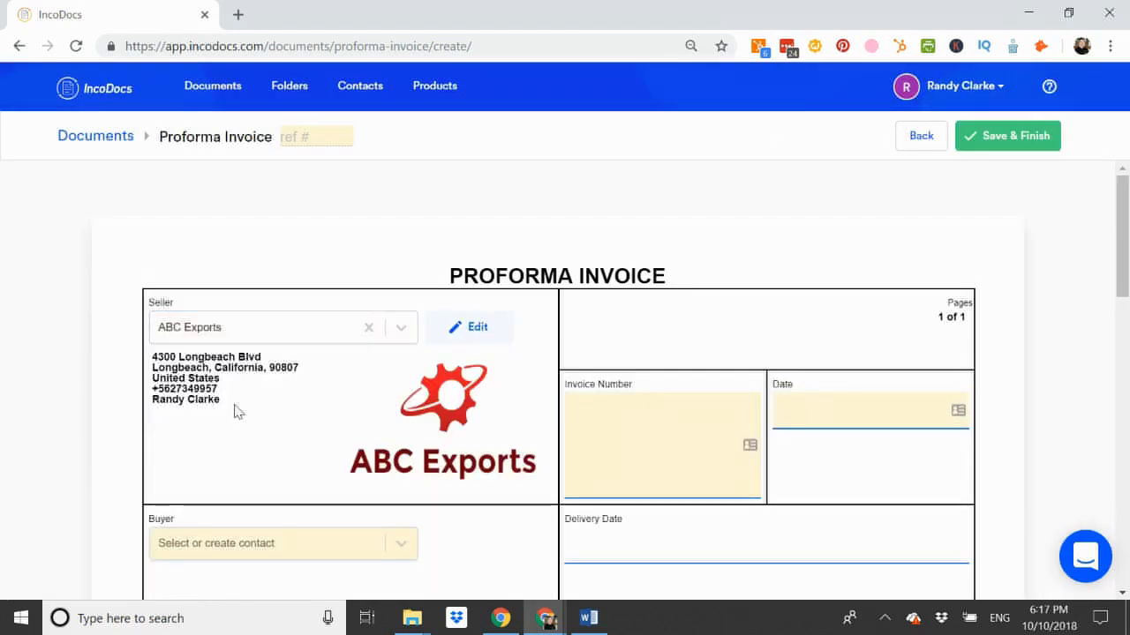
pyautogui.scroll(-3, 237, 411)
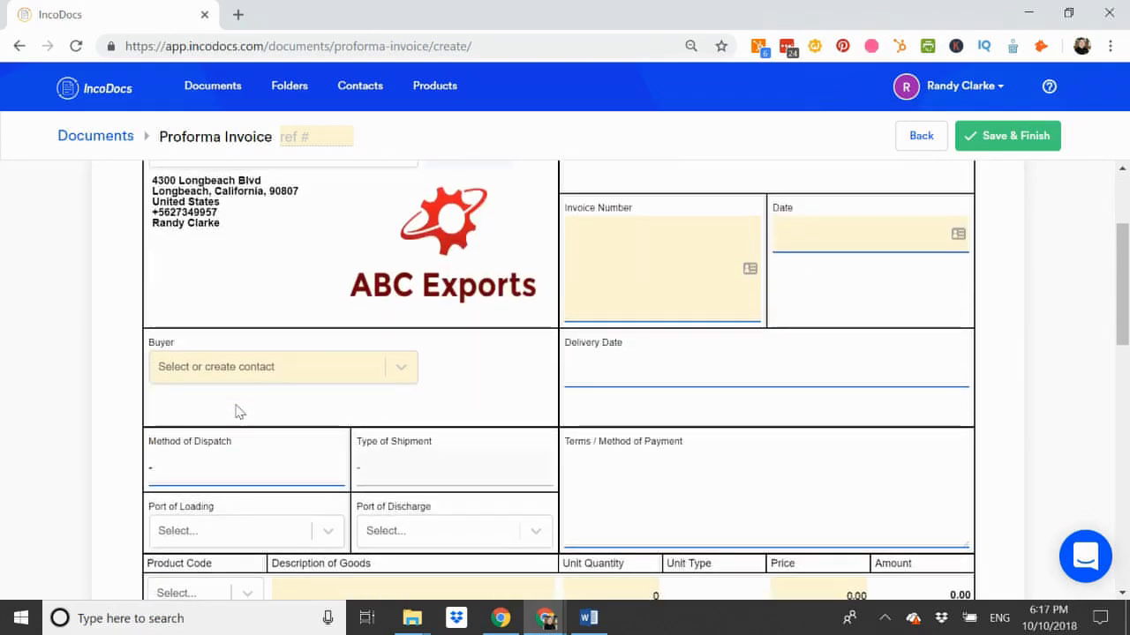
# Choose XYZ Imports as the Buyer
pyautogui.click(244, 376)
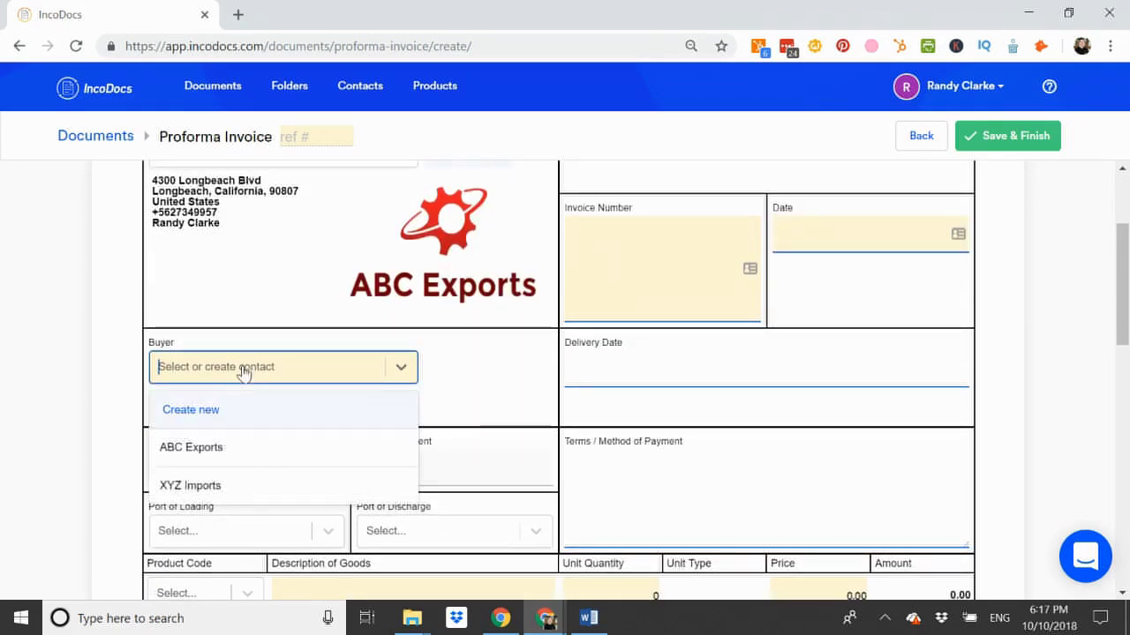
pyautogui.click(201, 487)
pyautogui.scroll(-1, 229, 459)
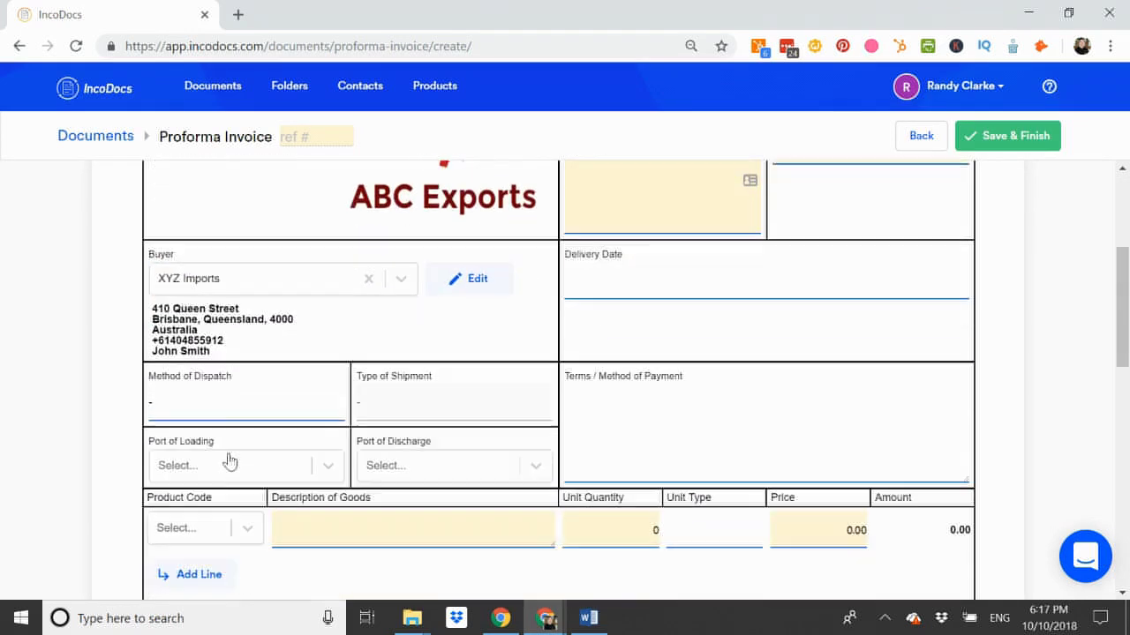
# Set the dispatch method to Sea and the shipment type to FCL
pyautogui.click(193, 414)
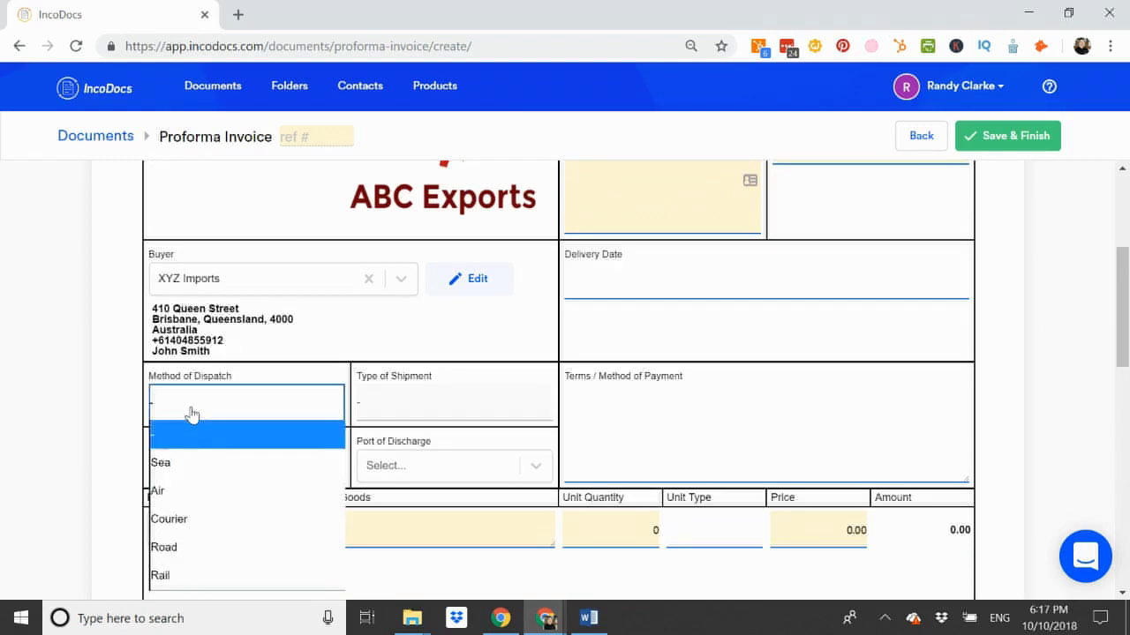
pyautogui.click(175, 463)
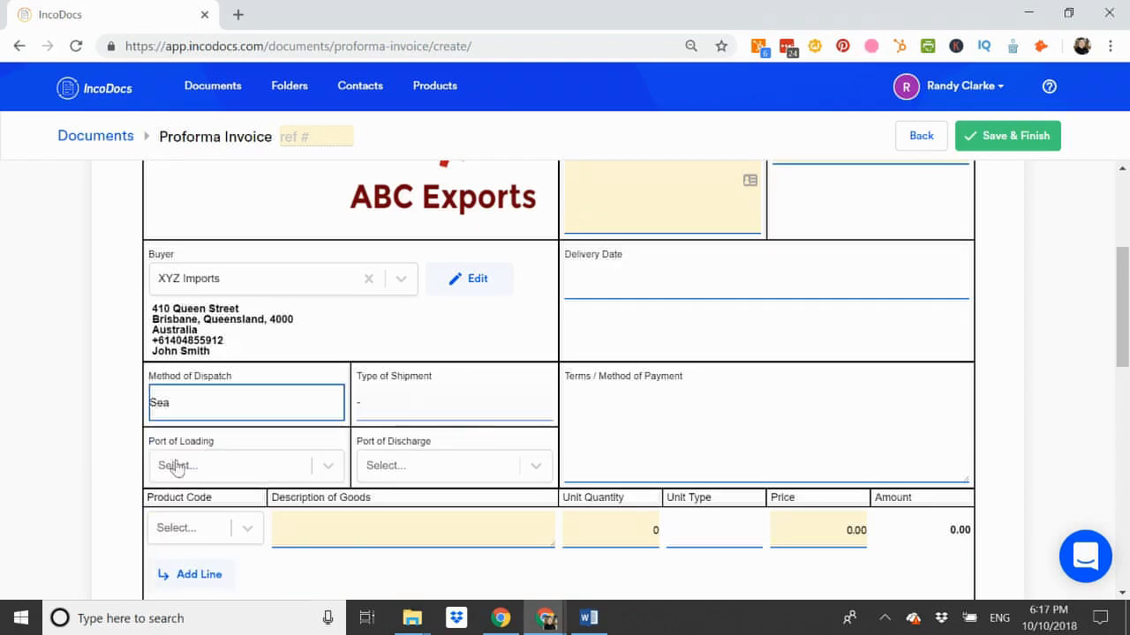
pyautogui.click(432, 414)
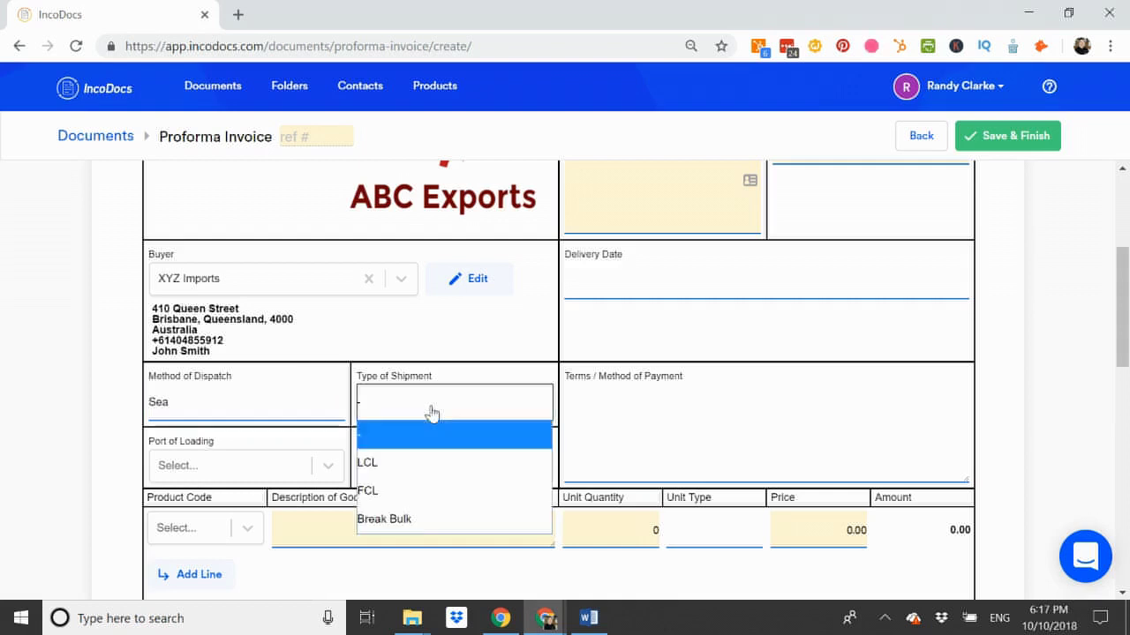
pyautogui.click(392, 493)
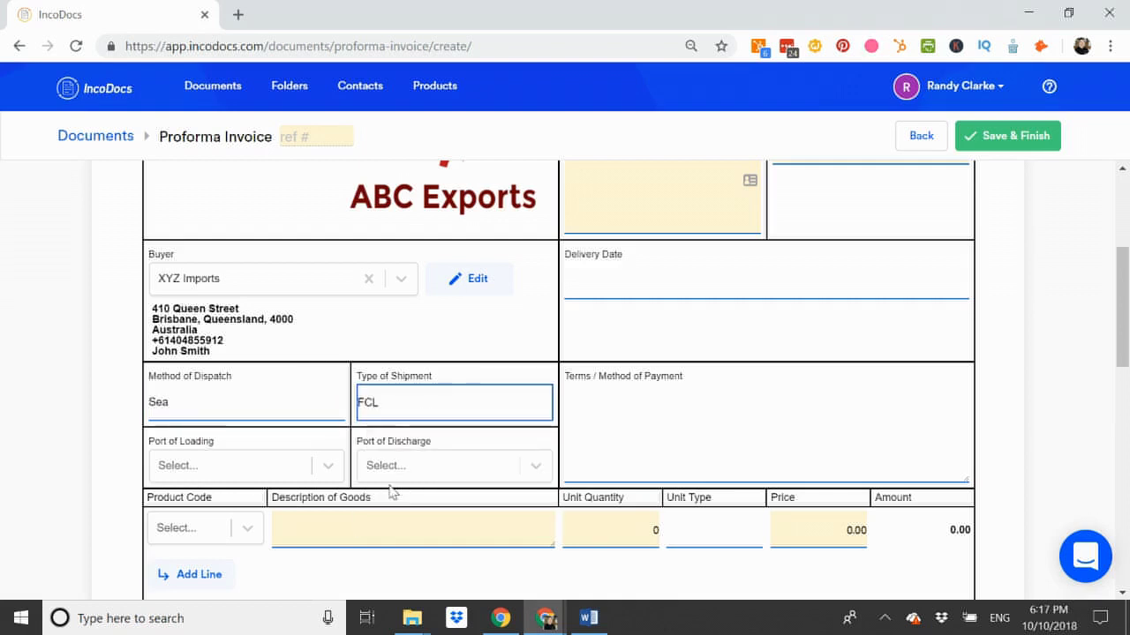
# Set the loading port to Long Beach and the discharge port to Australia - Sydney
pyautogui.click(226, 469)
pyautogui.write('long be')
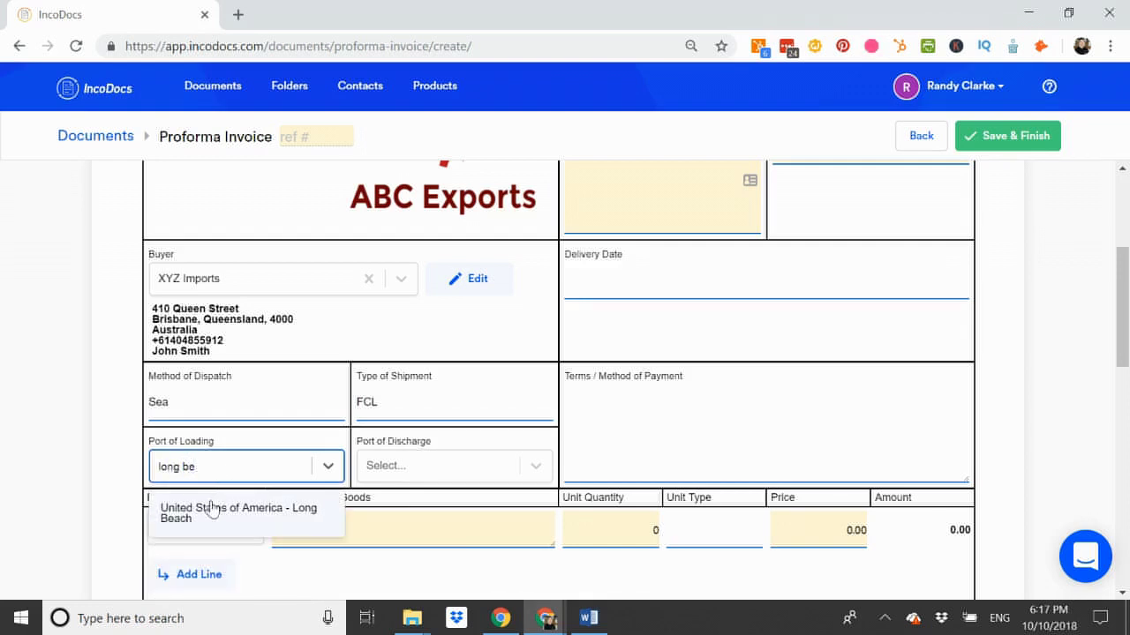
pyautogui.click(211, 510)
pyautogui.click(447, 478)
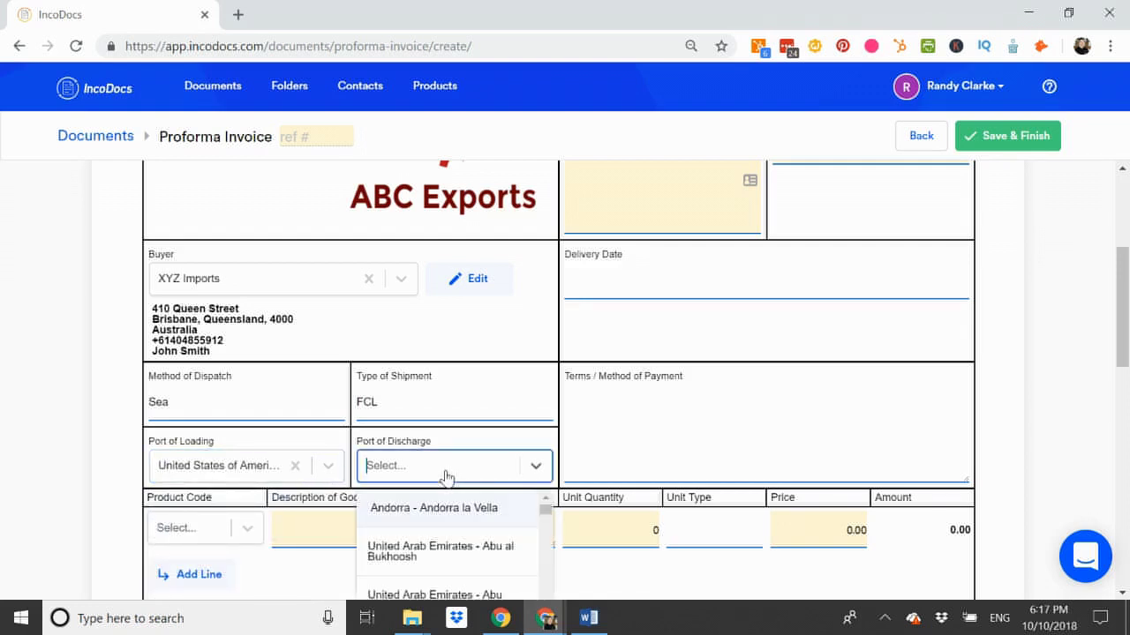
pyautogui.write('sydn')
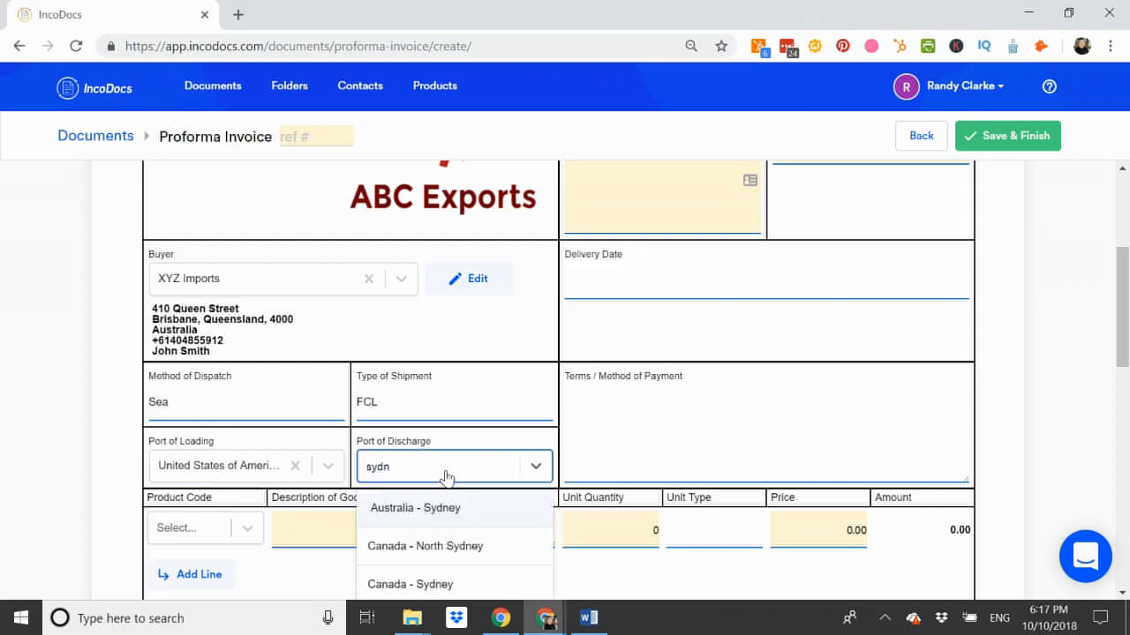
pyautogui.click(427, 510)
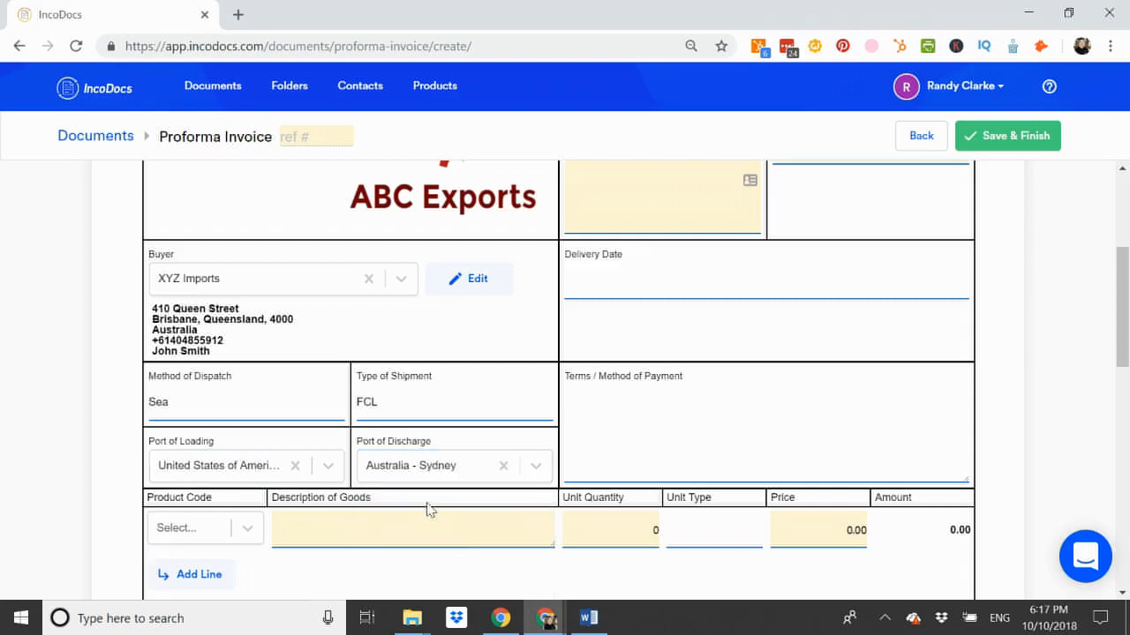
# Enter 333 as the Invoice Number and pick 10 October 2018 as the invoice date
pyautogui.scroll(2, 427, 509)
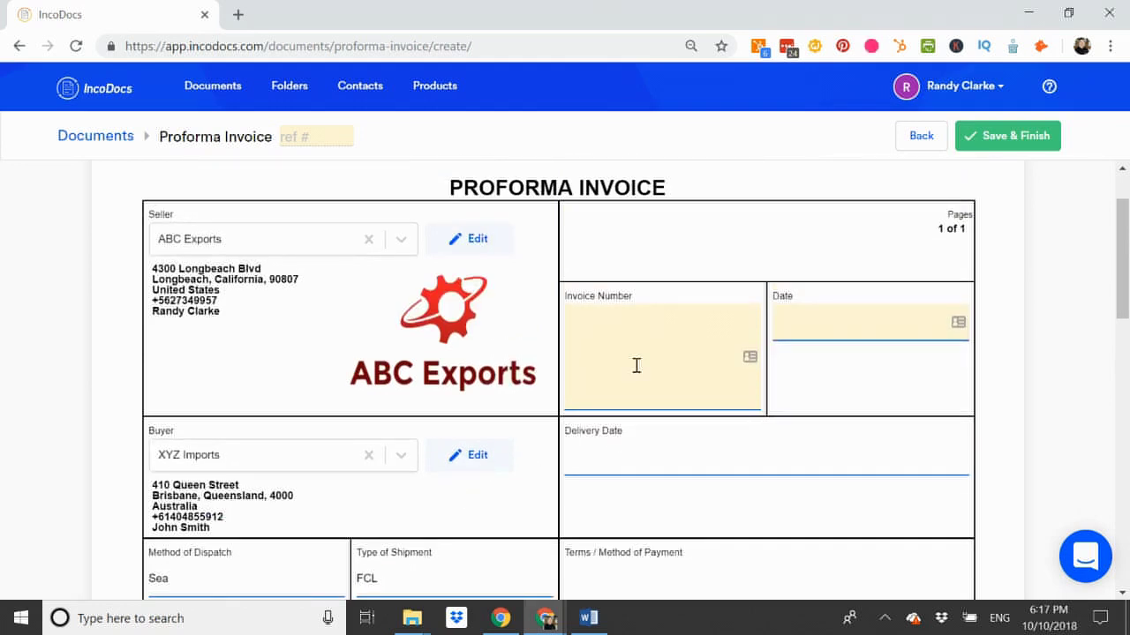
pyautogui.write('333')
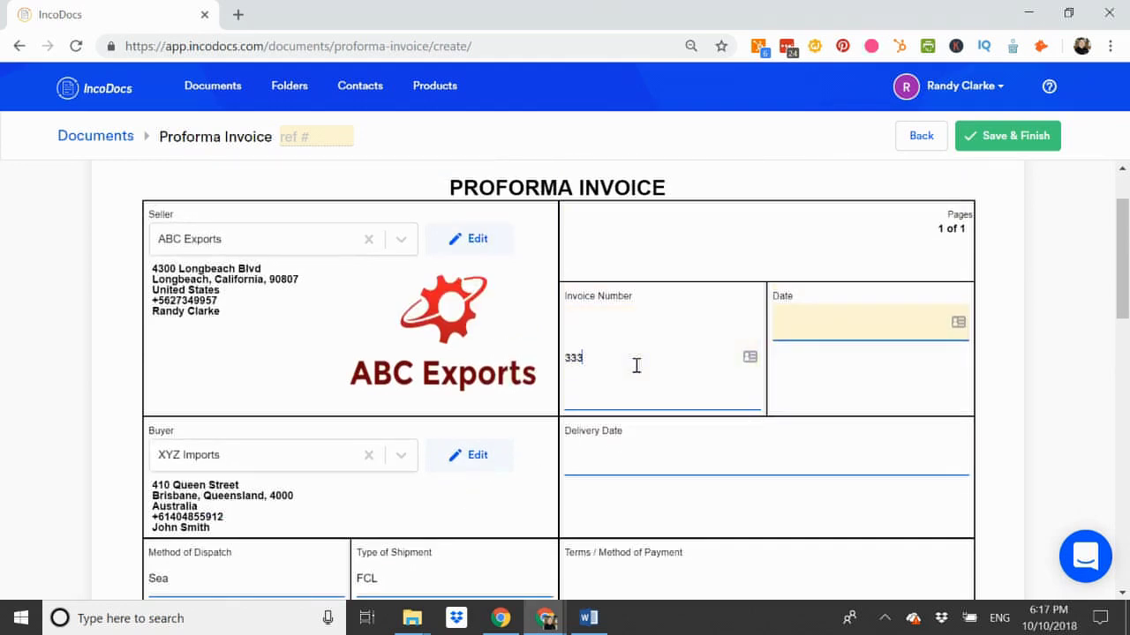
pyautogui.click(835, 331)
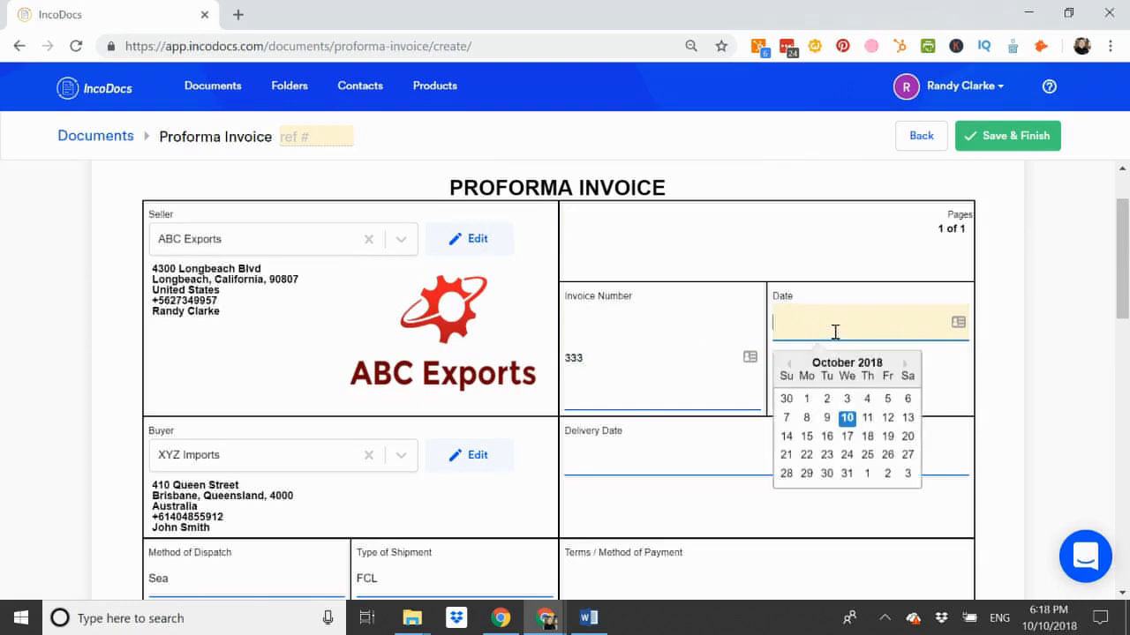
pyautogui.click(847, 417)
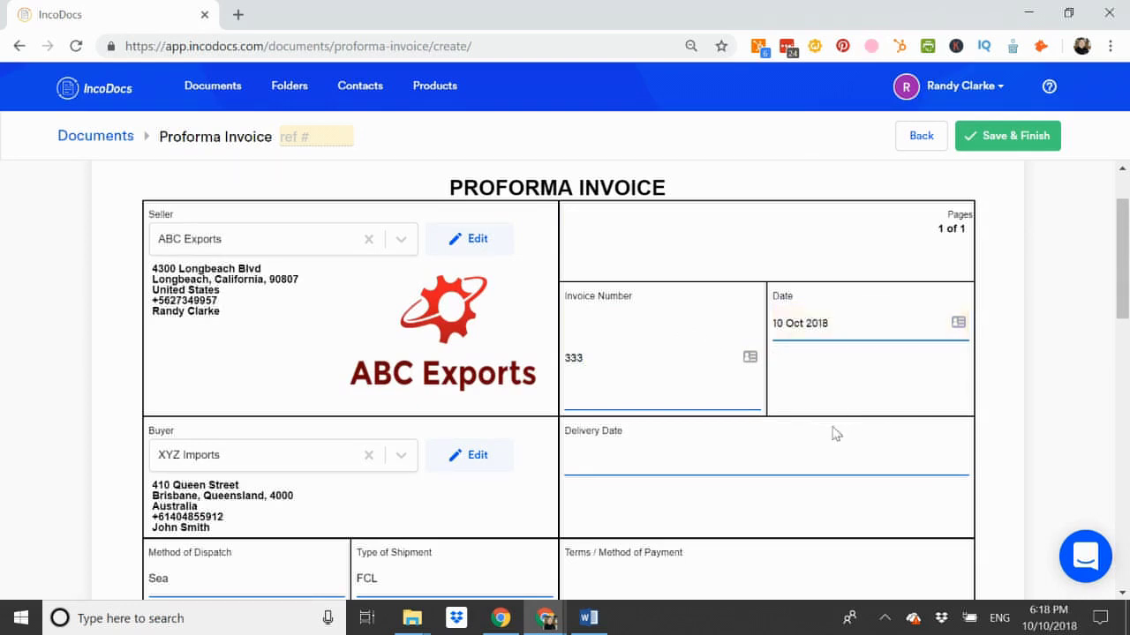
pyautogui.scroll(-1, 730, 435)
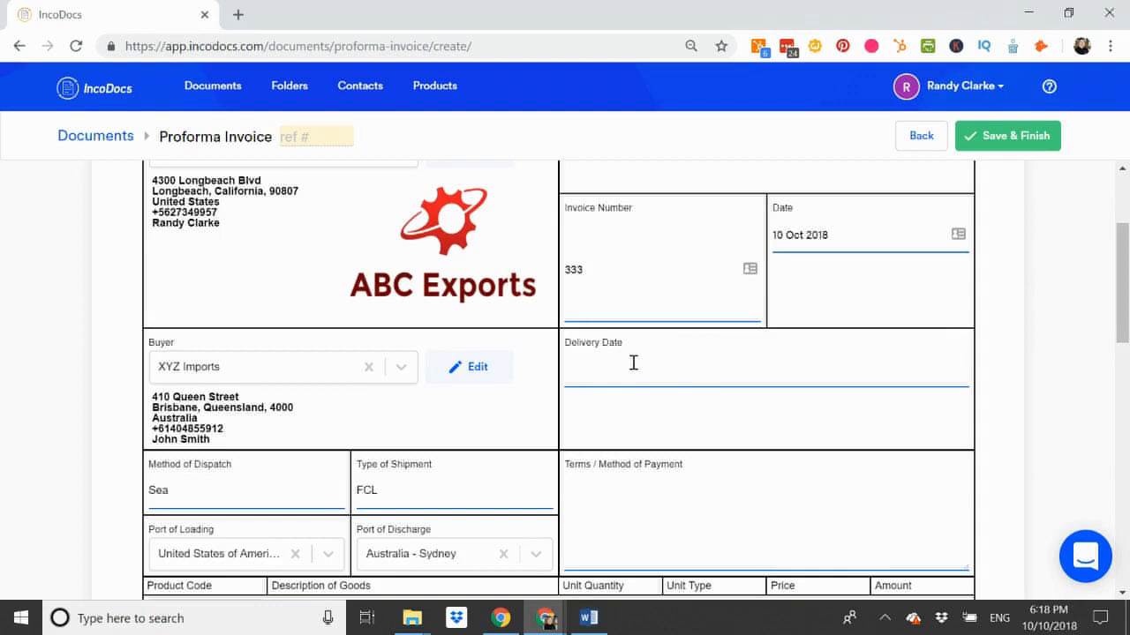
pyautogui.scroll(-1, 633, 363)
# Enter '50% DEPOSIT, BALANCE UPON BILL OF LADING' as payment terms, fixing the BALANACE typo
pyautogui.click(644, 423)
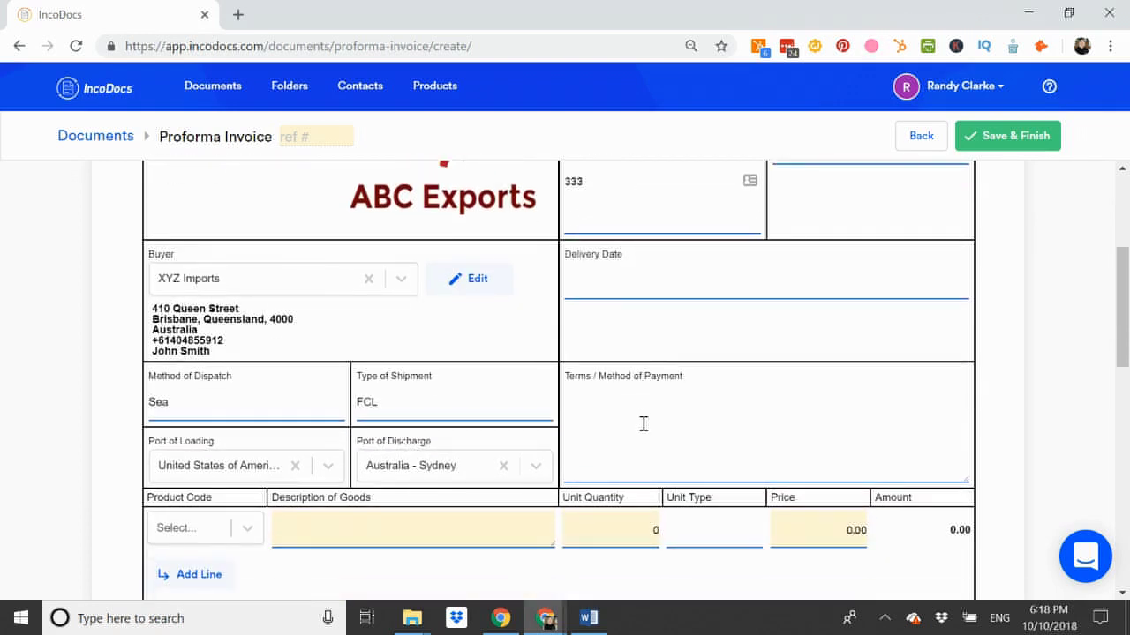
pyautogui.write('50% D')
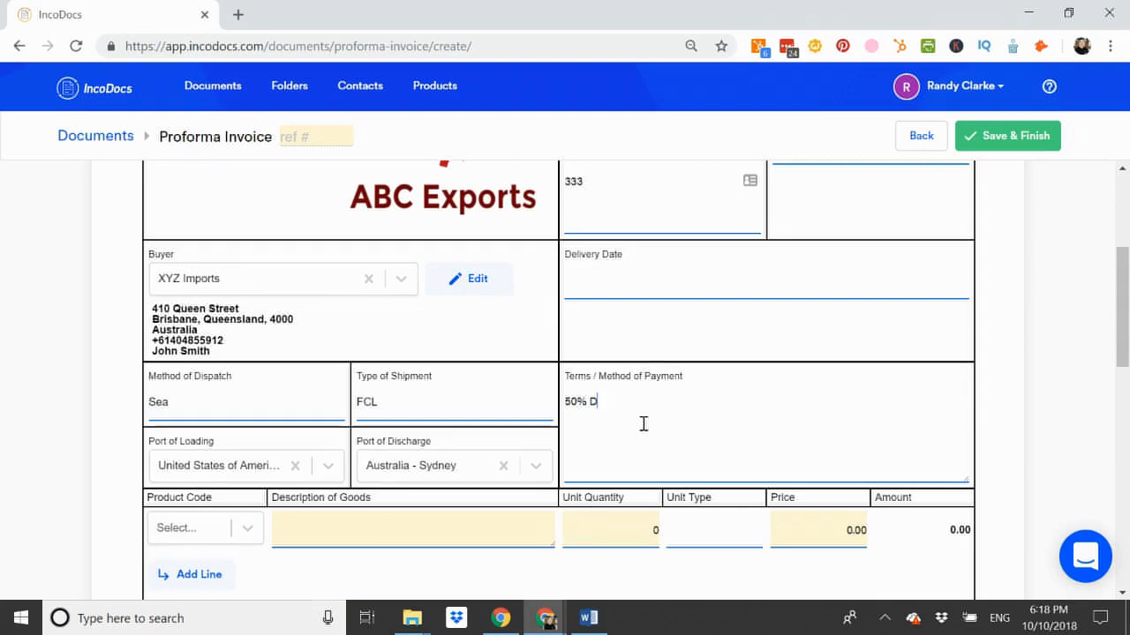
pyautogui.write('EPOSIT, BALANACE U')
pyautogui.press('BackSpace')
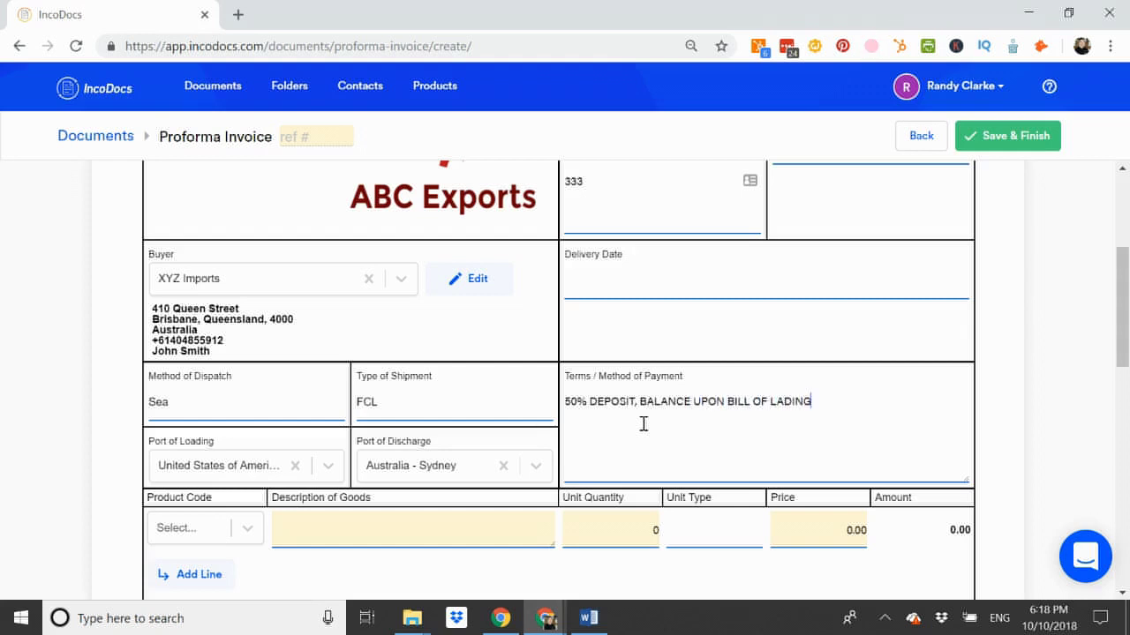
pyautogui.scroll(-2, 644, 424)
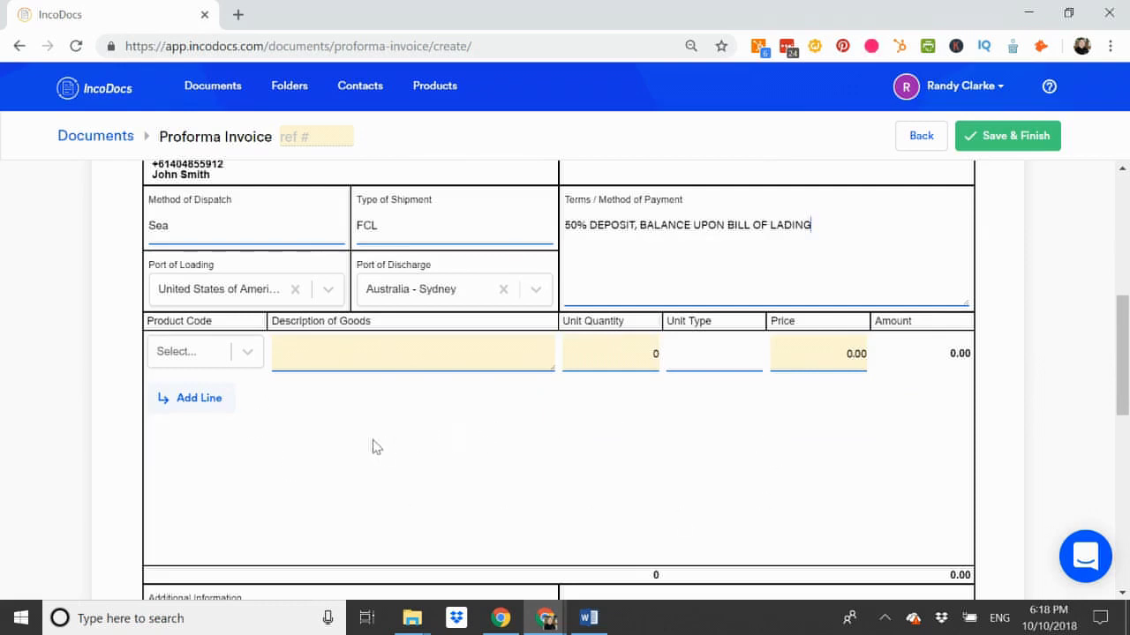
# Put B-STOOL on the first product line with quantity 1000 at 19.80, totalling 19800.00
pyautogui.click(251, 362)
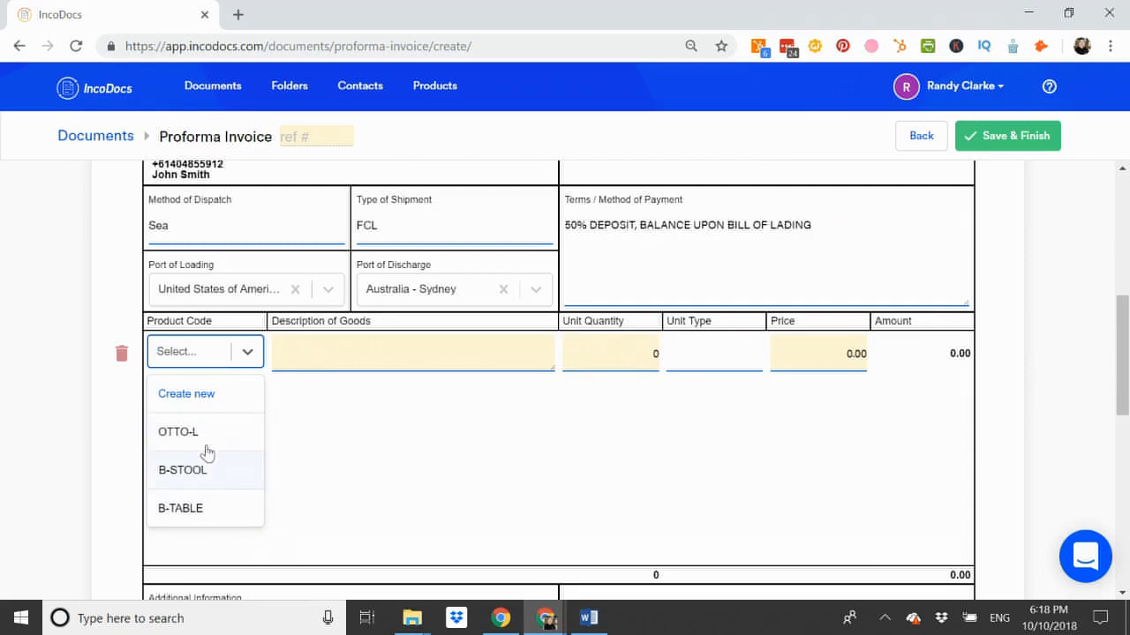
pyautogui.click(188, 394)
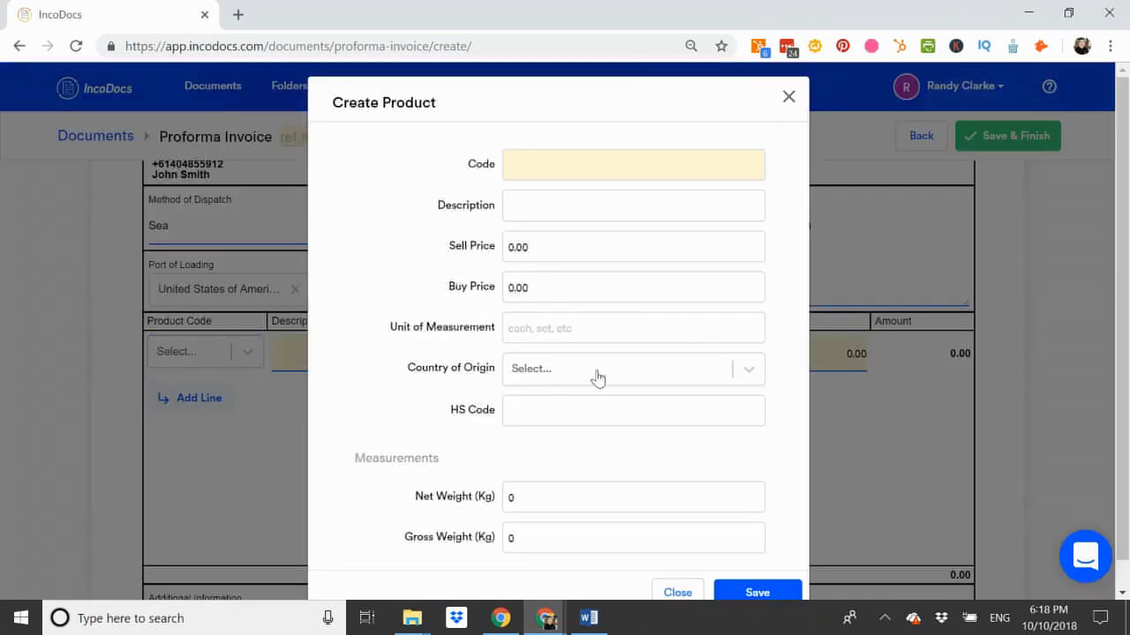
pyautogui.click(788, 98)
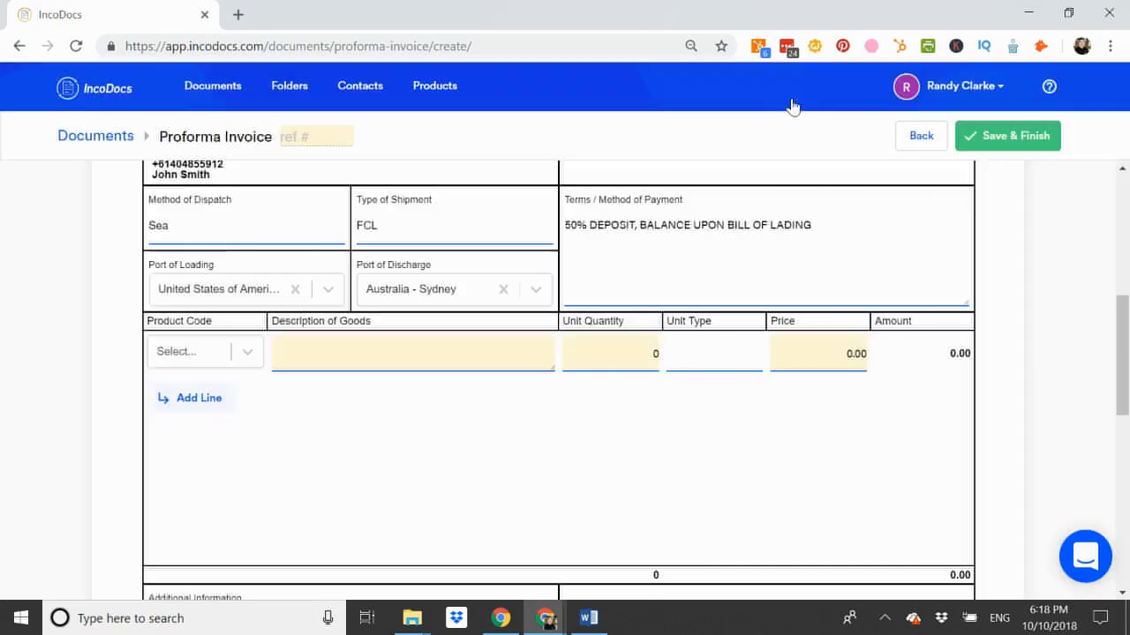
pyautogui.click(249, 354)
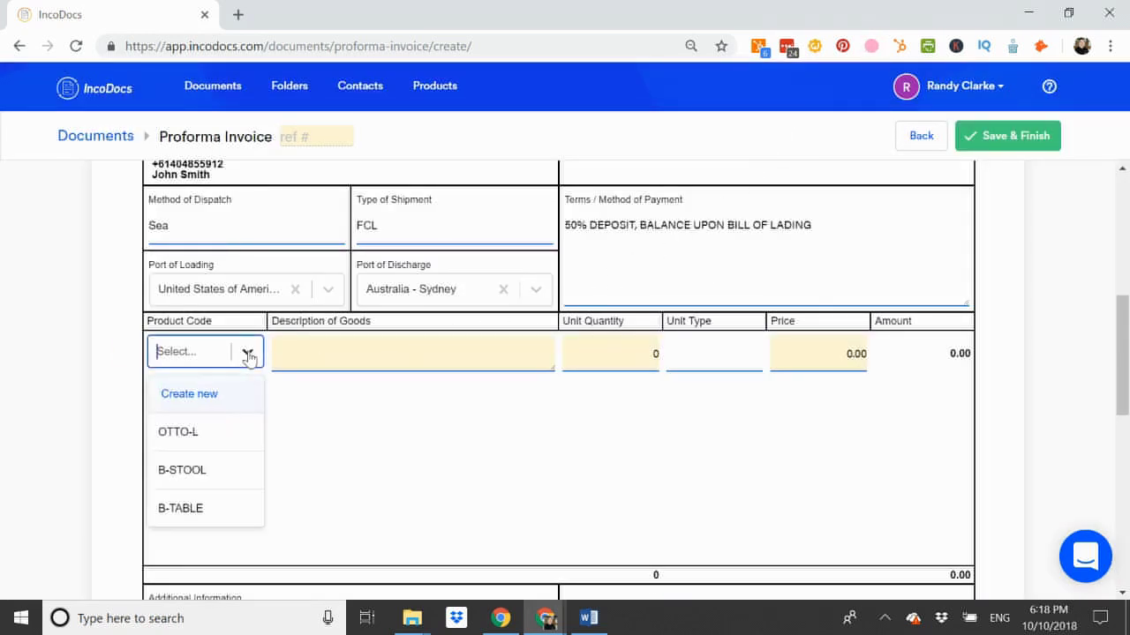
pyautogui.click(188, 471)
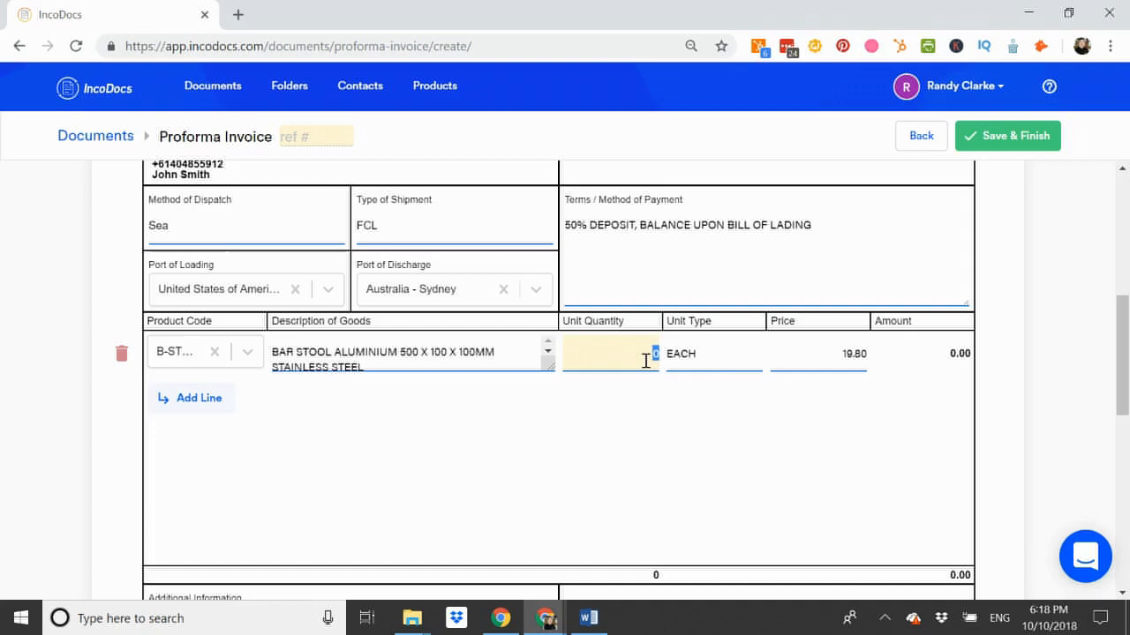
pyautogui.write('1000')
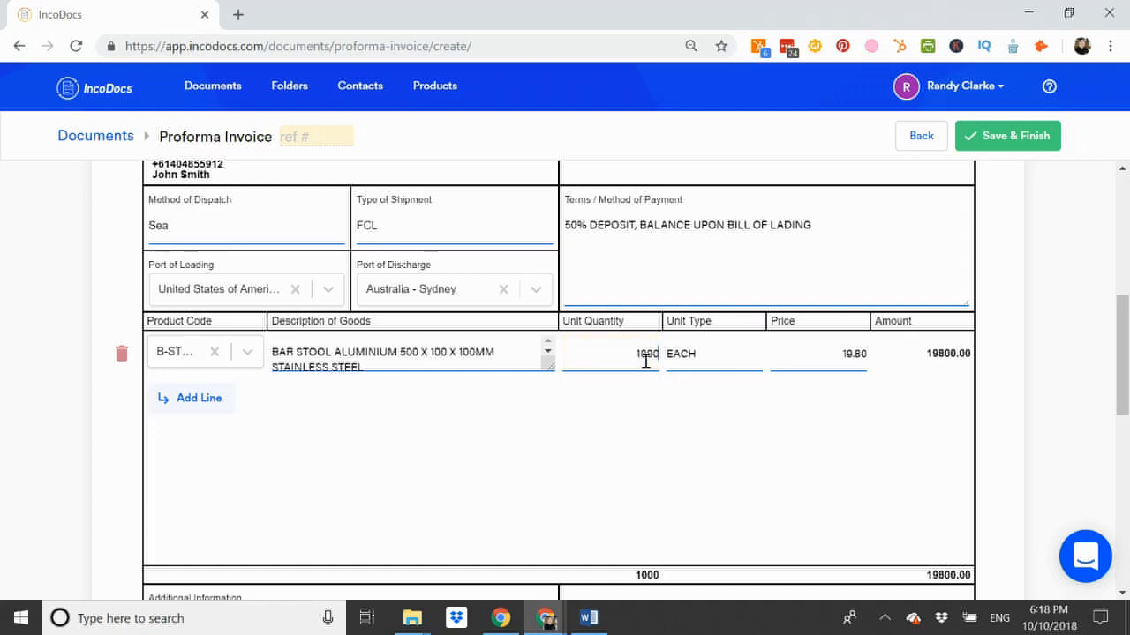
pyautogui.press('Tab')
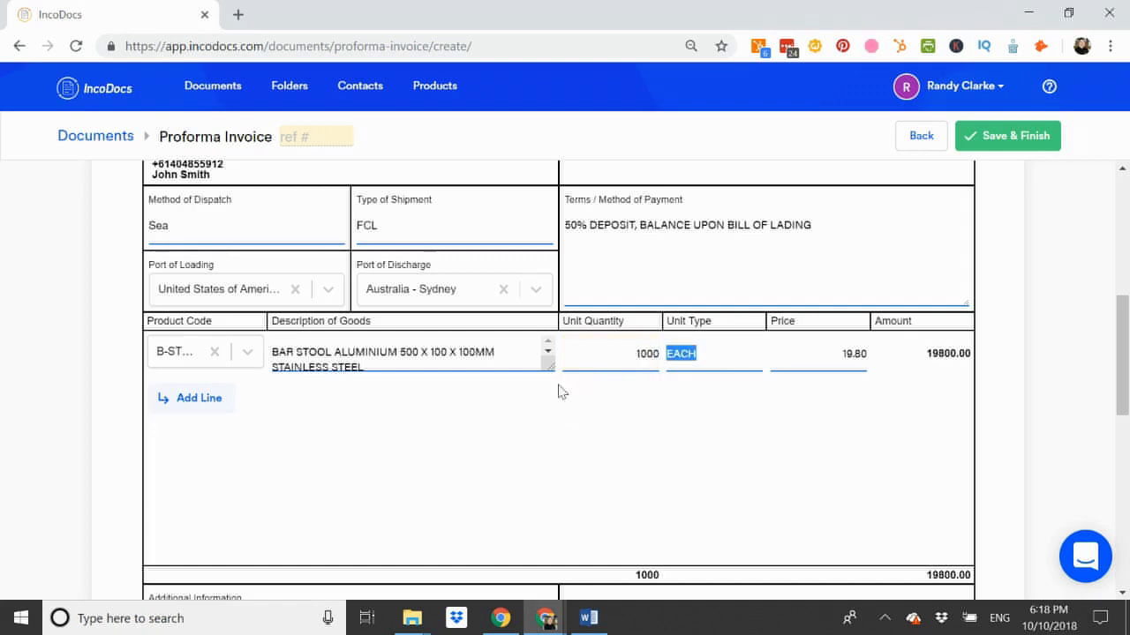
# Add a B-TABLE line with quantity 500 at 38.70, amounting to 19350.00
pyautogui.click(202, 407)
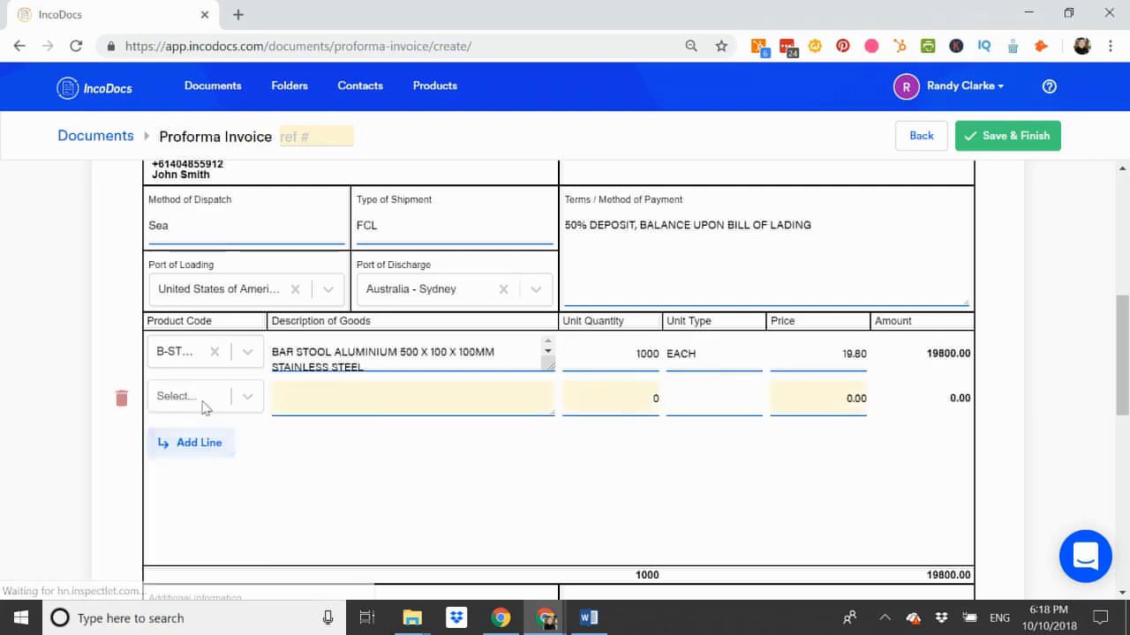
pyautogui.click(240, 399)
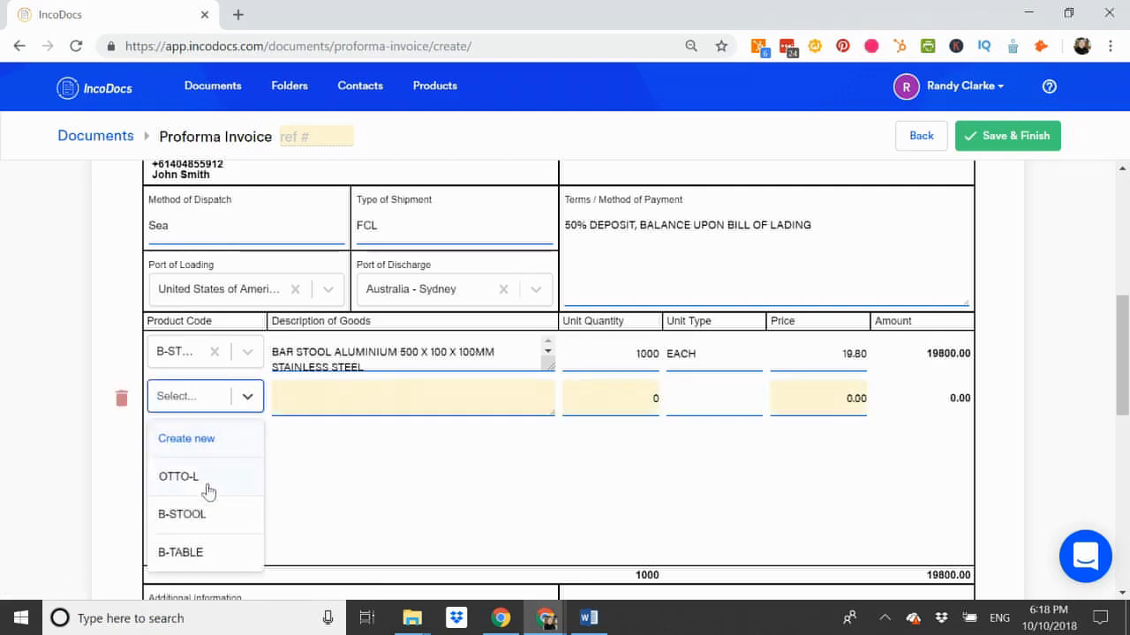
pyautogui.click(189, 555)
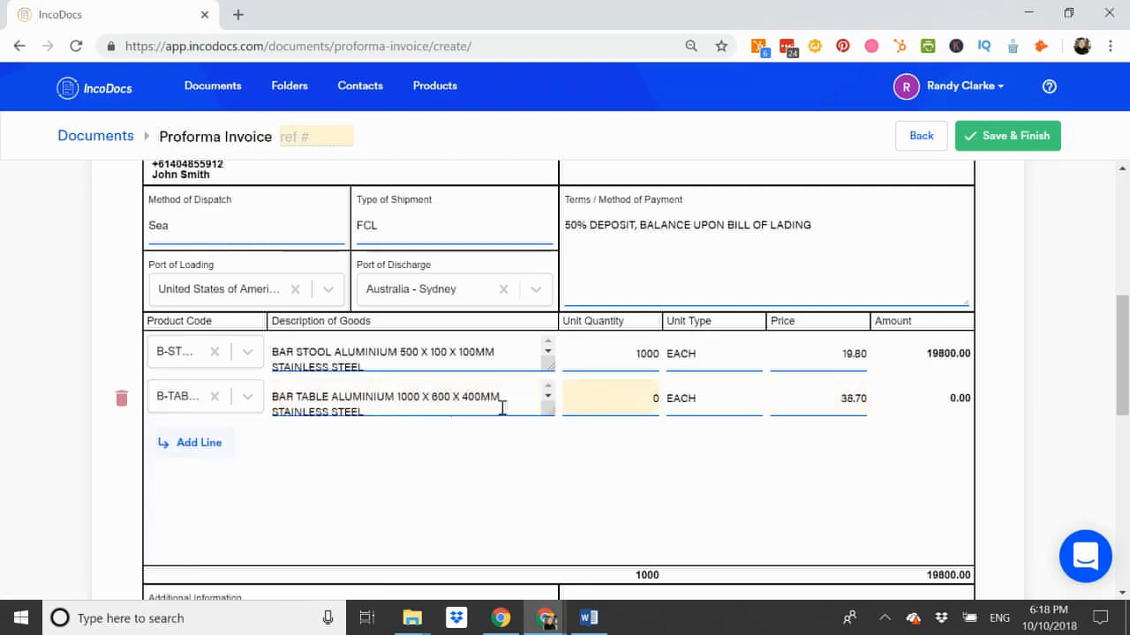
pyautogui.click(633, 402)
pyautogui.write('500')
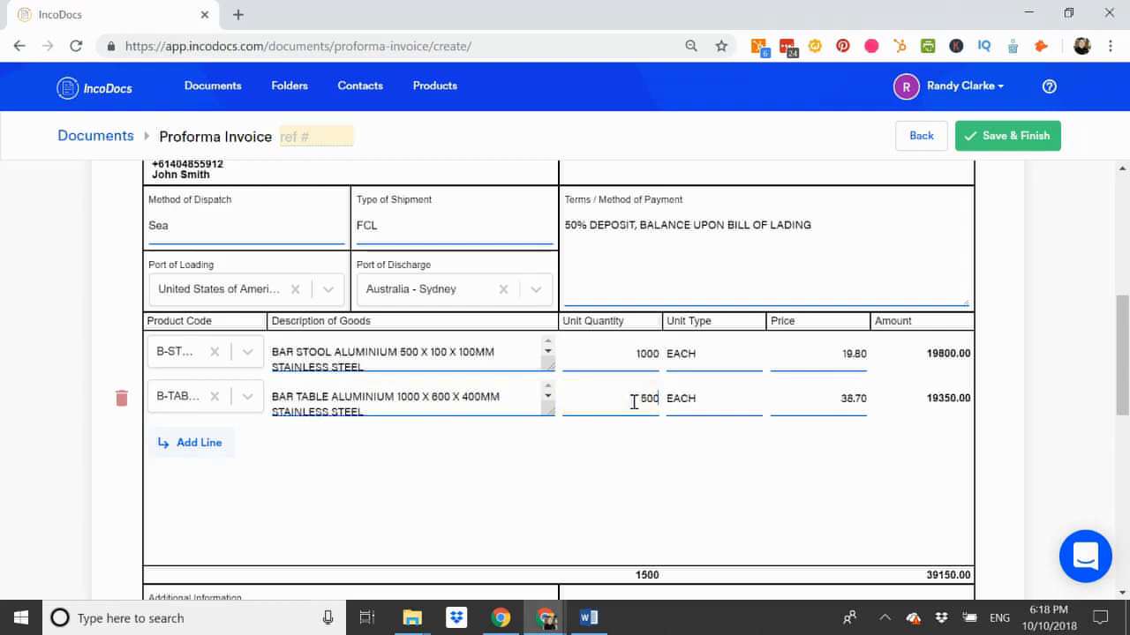
pyautogui.press('Tab')
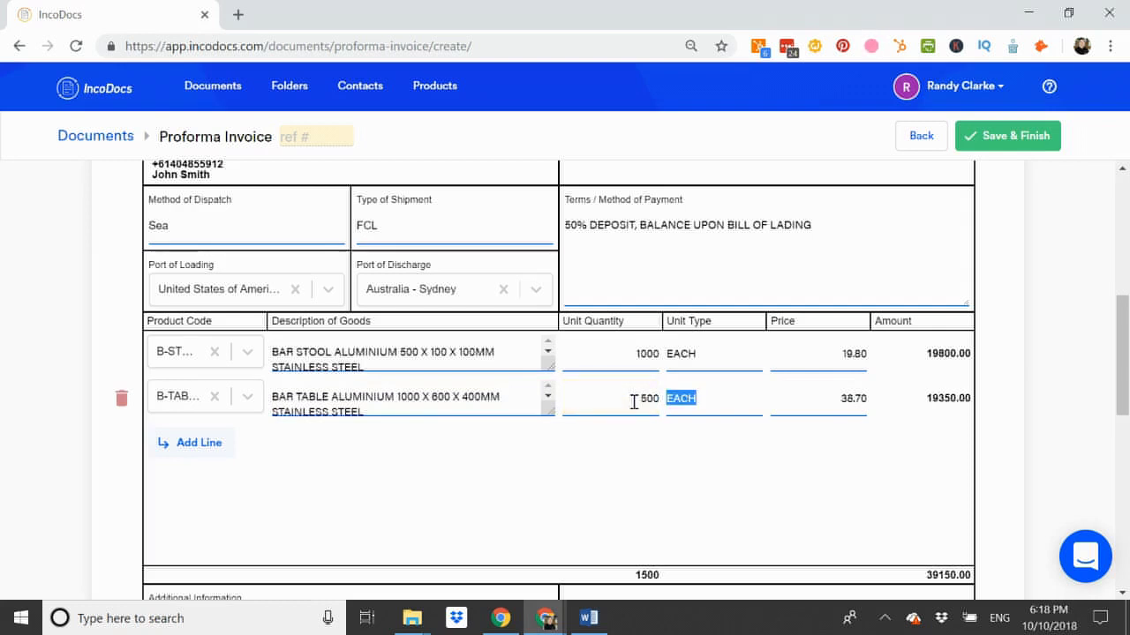
pyautogui.scroll(-1, 636, 406)
pyautogui.scroll(-1, 636, 408)
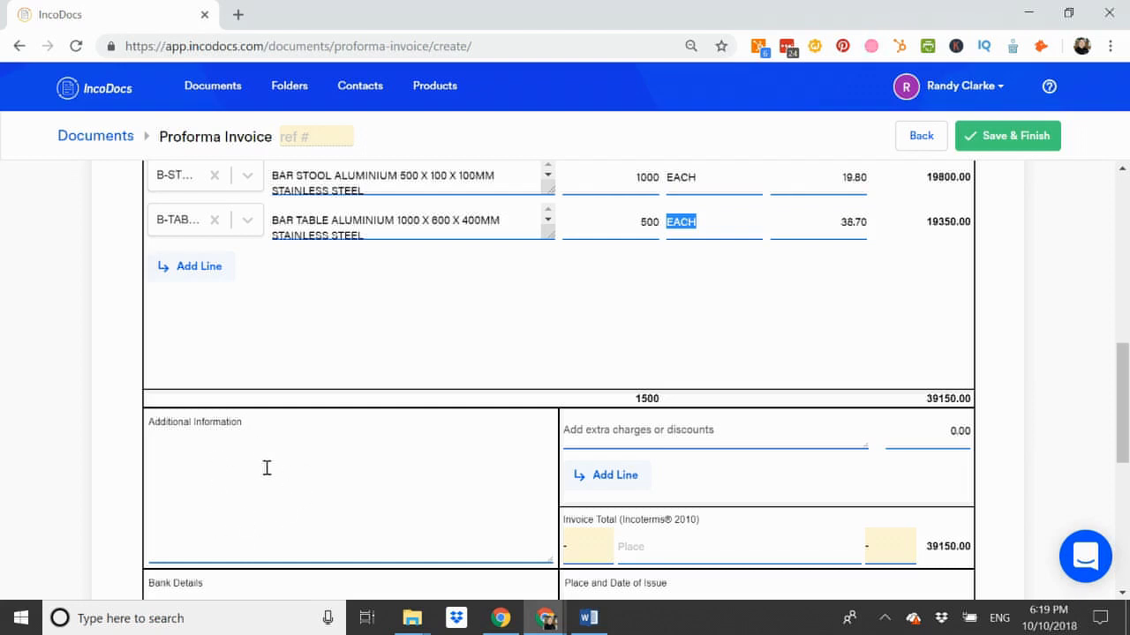
# Set the invoice total terms to FOB, place LONGBEACH, currency USD, showing $39150.00
pyautogui.scroll(-2, 266, 468)
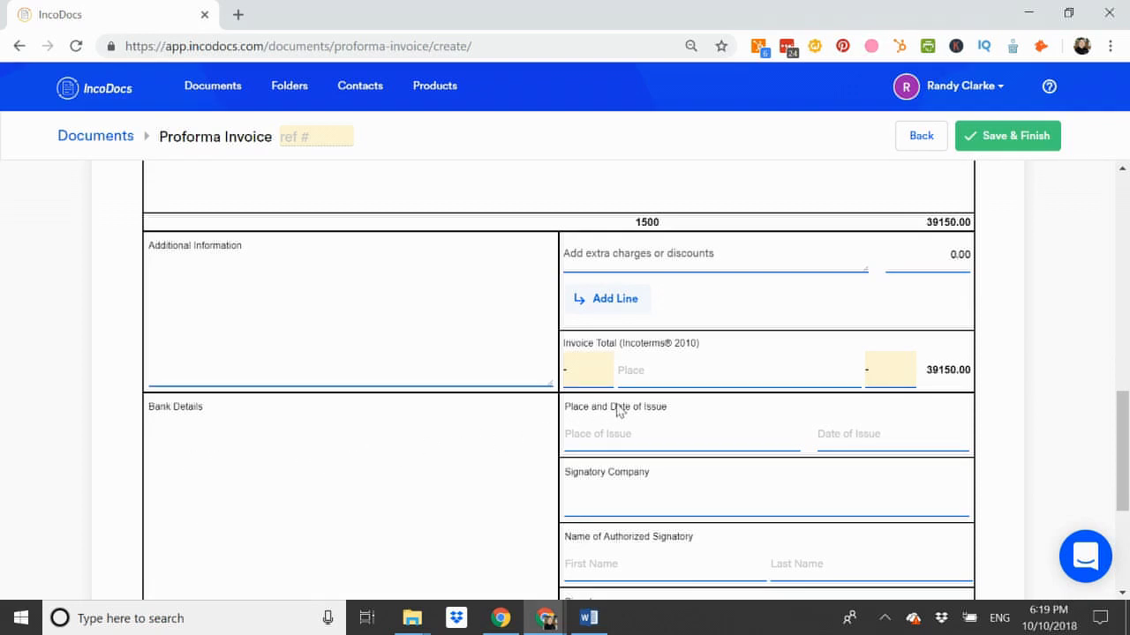
pyautogui.click(597, 375)
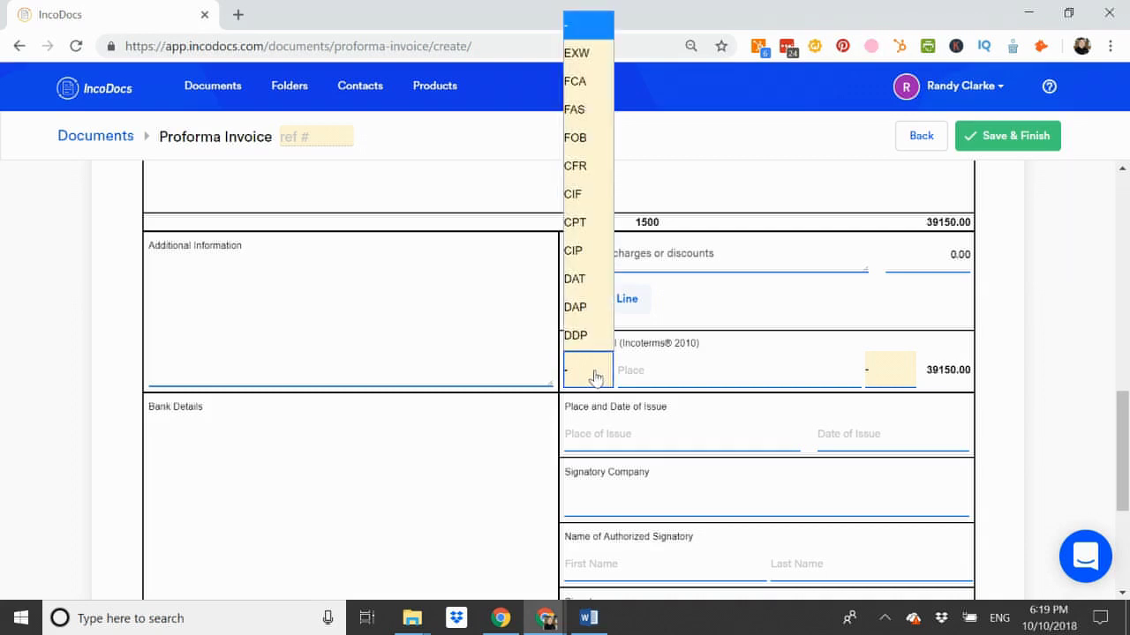
pyautogui.click(594, 139)
pyautogui.click(657, 378)
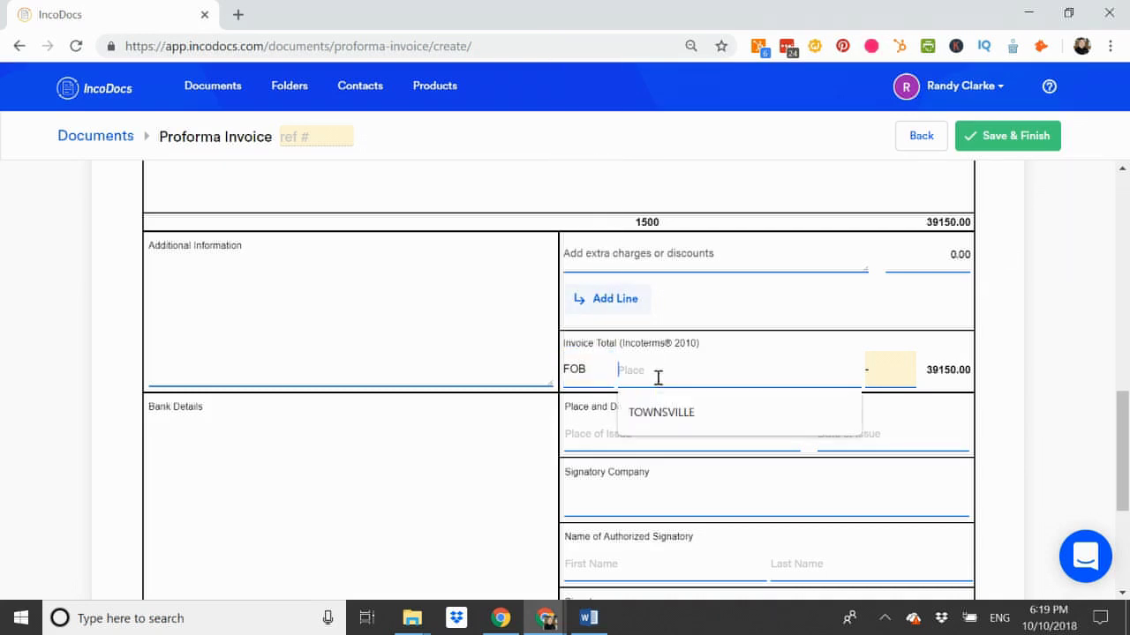
pyautogui.write('LONGBEACH')
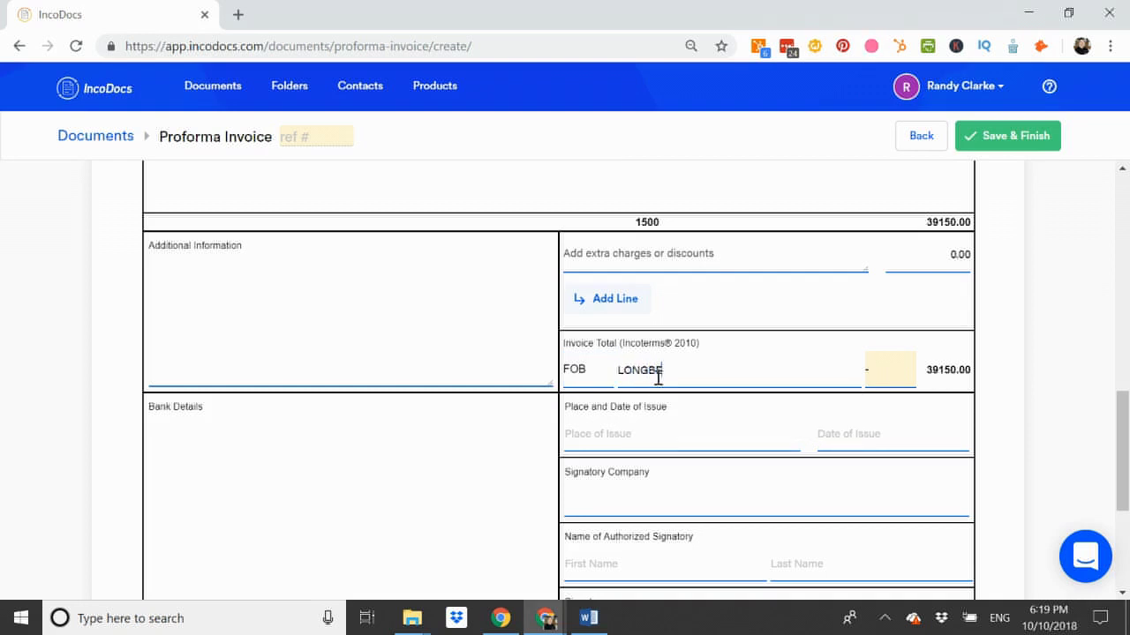
pyautogui.click(885, 374)
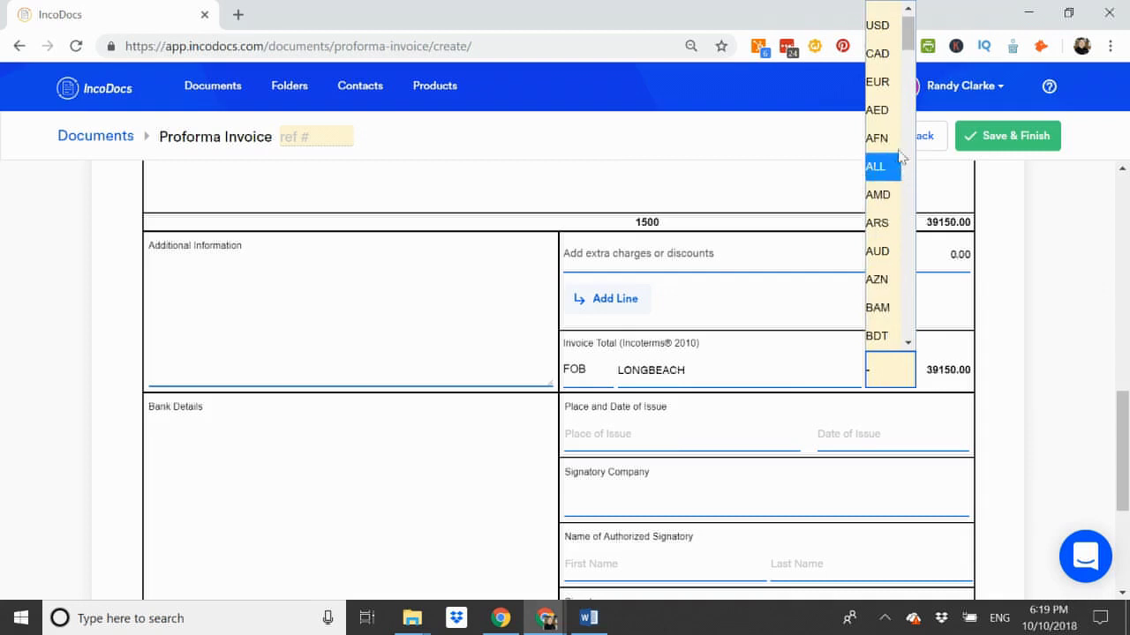
pyautogui.click(883, 24)
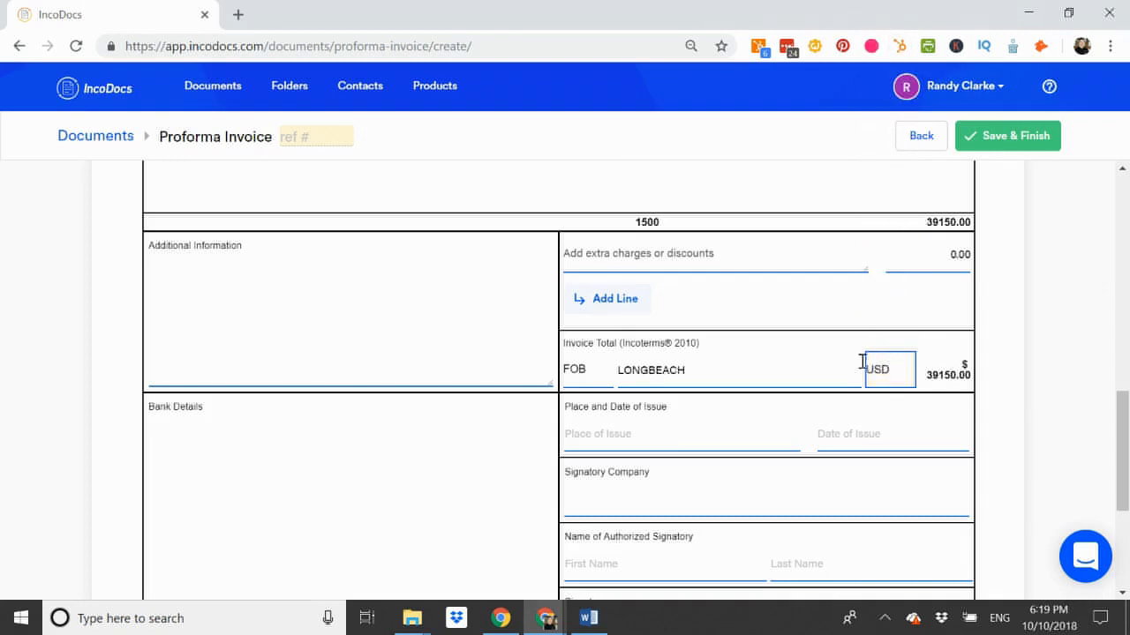
pyautogui.scroll(-2, 862, 362)
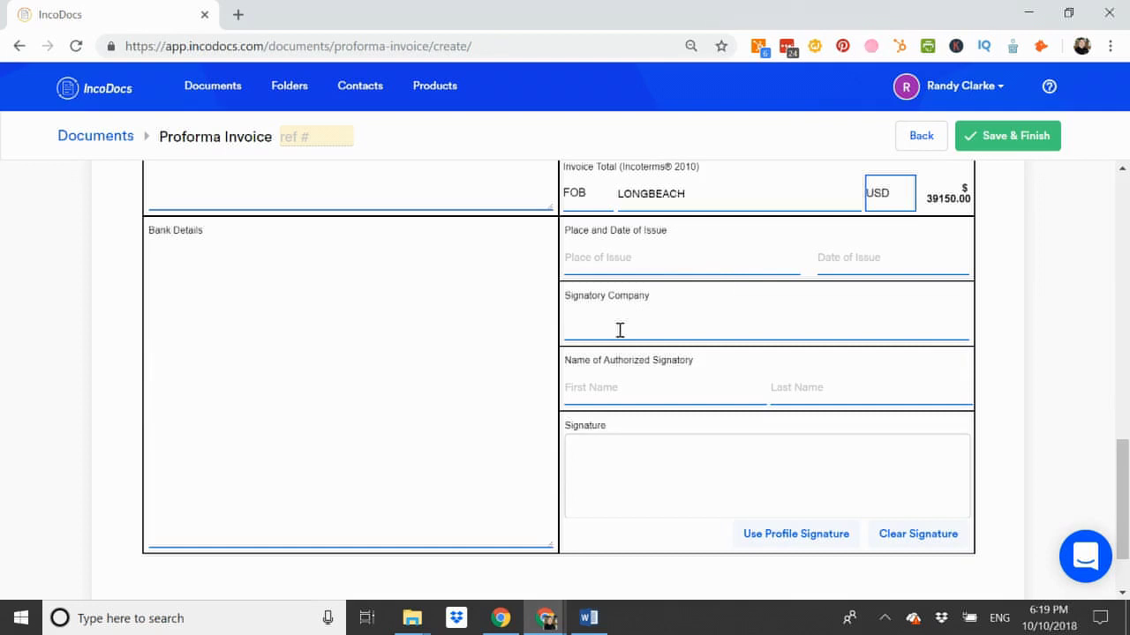
# Set the Place of Issue to LONGBEACH and the date of issue to 10 Oct 2018
pyautogui.click(605, 263)
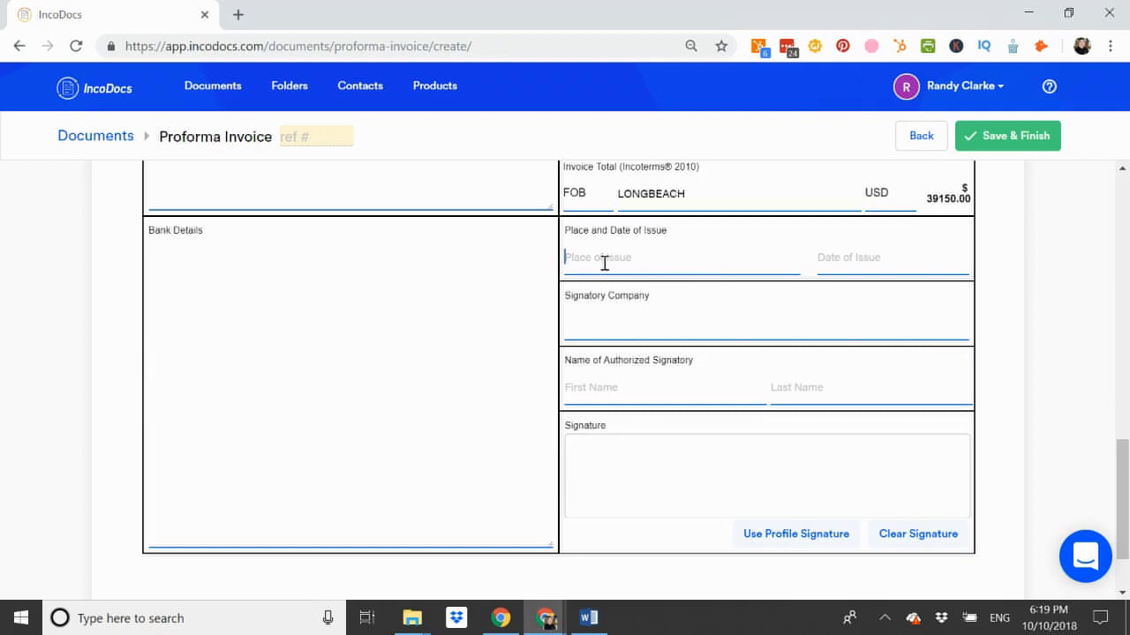
pyautogui.write('LONG')
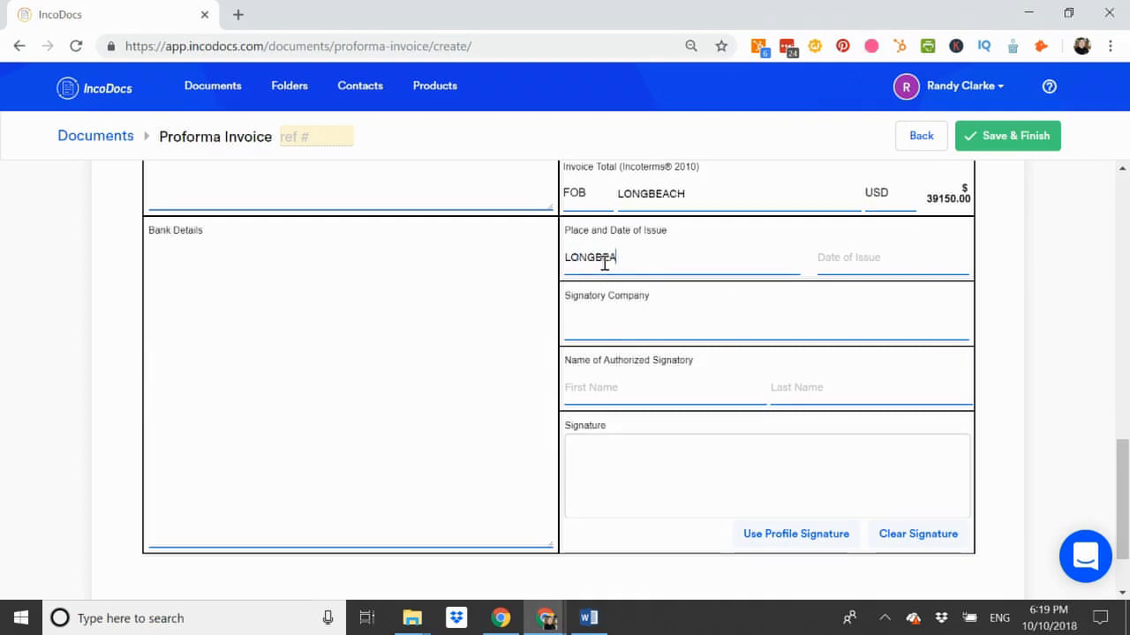
pyautogui.click(883, 258)
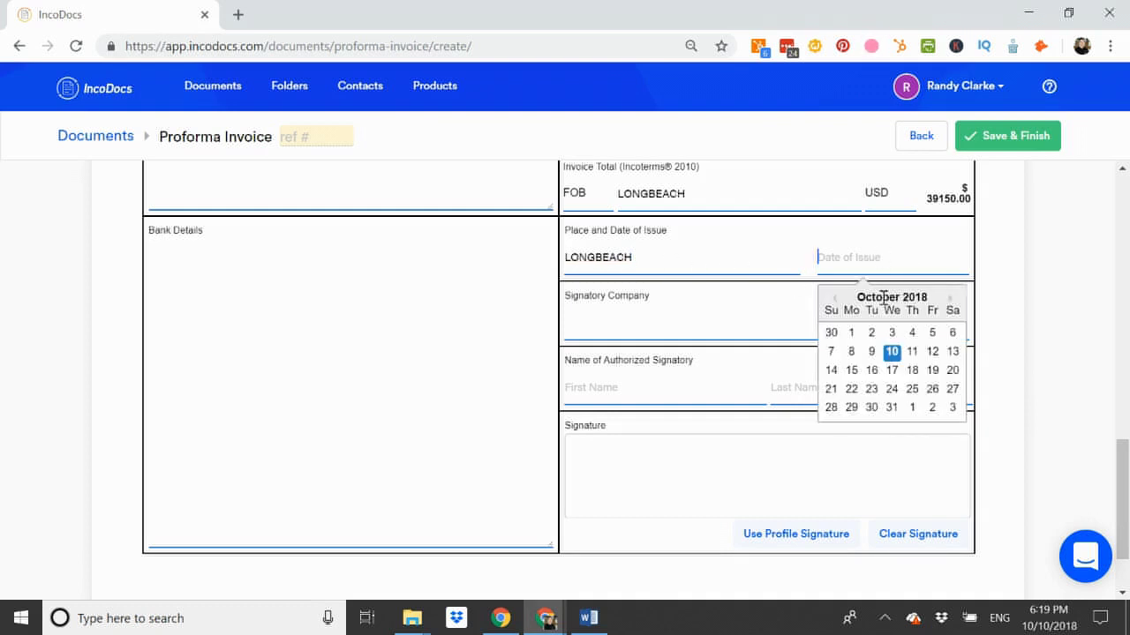
pyautogui.click(892, 352)
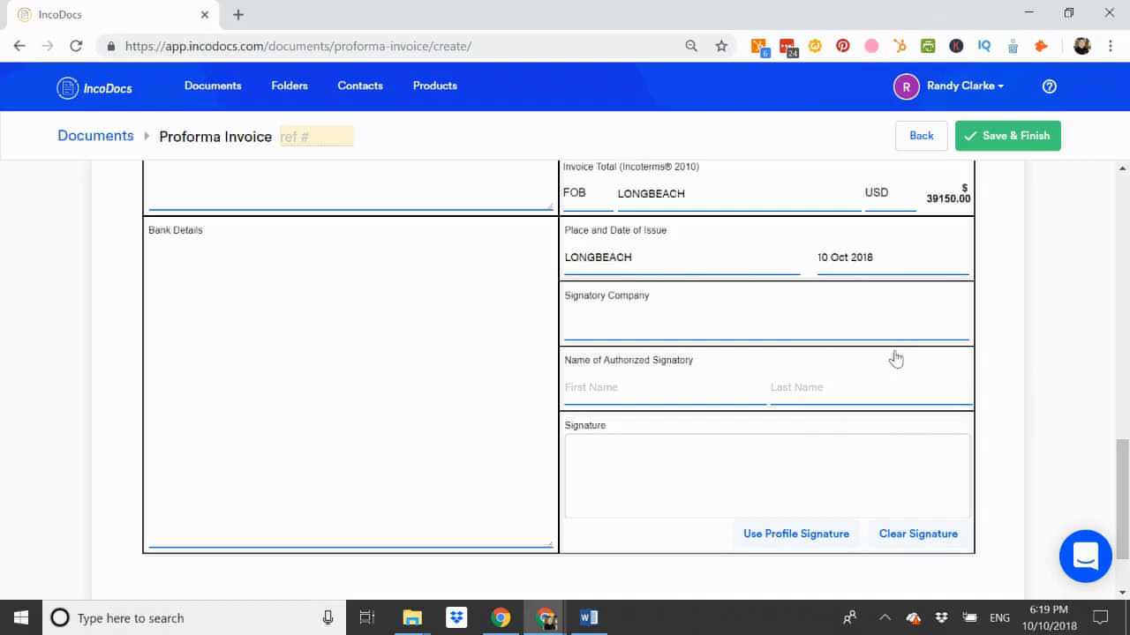
# Enter ABC EXPORTS as Signatory Company and fill in the signatory's full name
pyautogui.click(620, 327)
pyautogui.write('ABC EXPORTS')
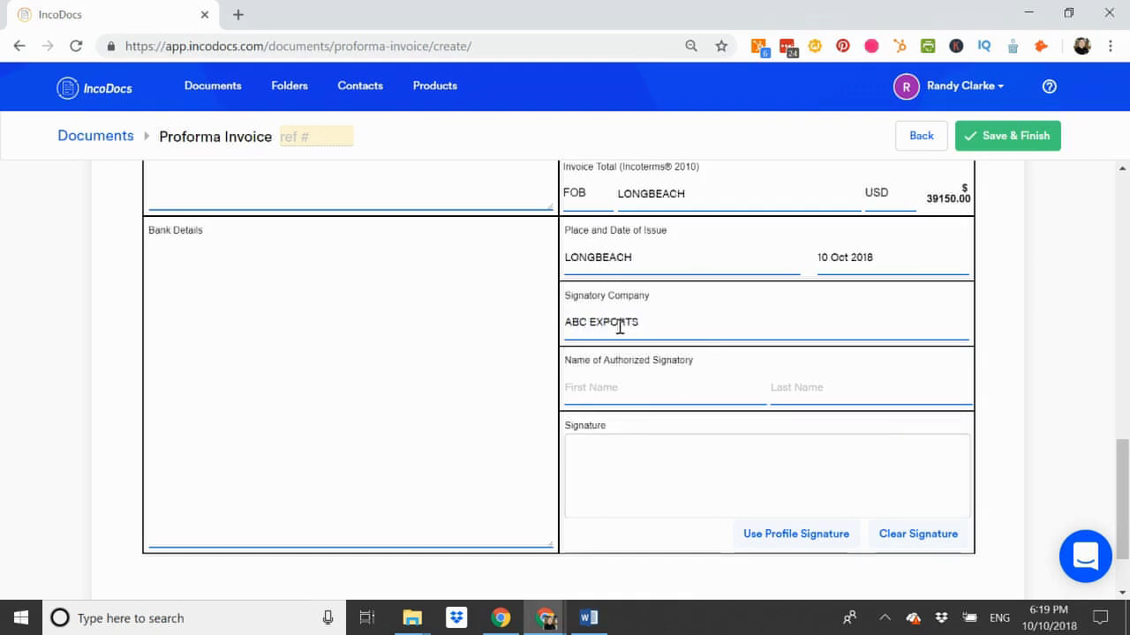
pyautogui.scroll(-1, 620, 326)
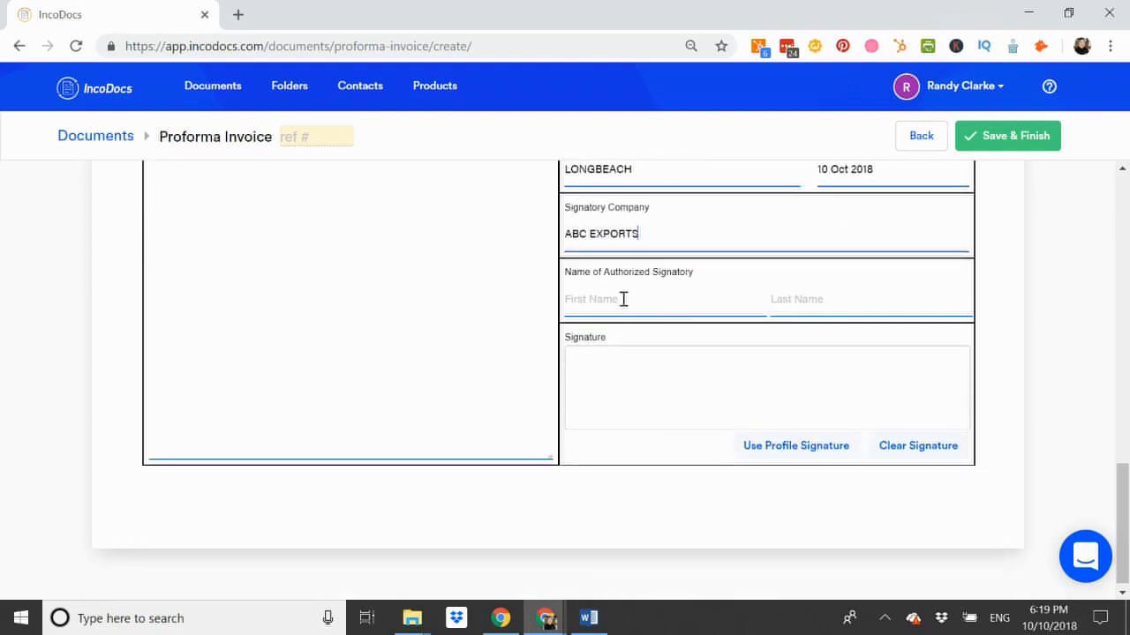
pyautogui.write('RA')
pyautogui.write('CLARKE')
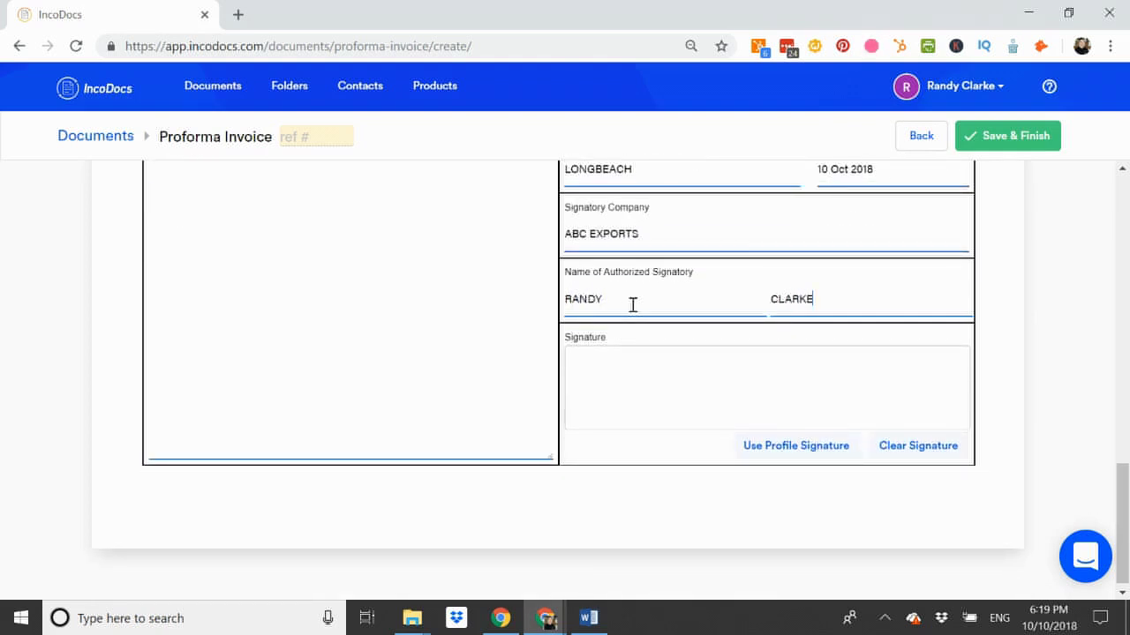
# Draw and clear a trial signature, then apply the saved profile signature
pyautogui.moveTo(628, 368)
pyautogui.mouseDown()
pyautogui.moveTo(640, 412)
pyautogui.moveTo(666, 362)
pyautogui.moveTo(669, 405)
pyautogui.moveTo(689, 407)
pyautogui.mouseUp()
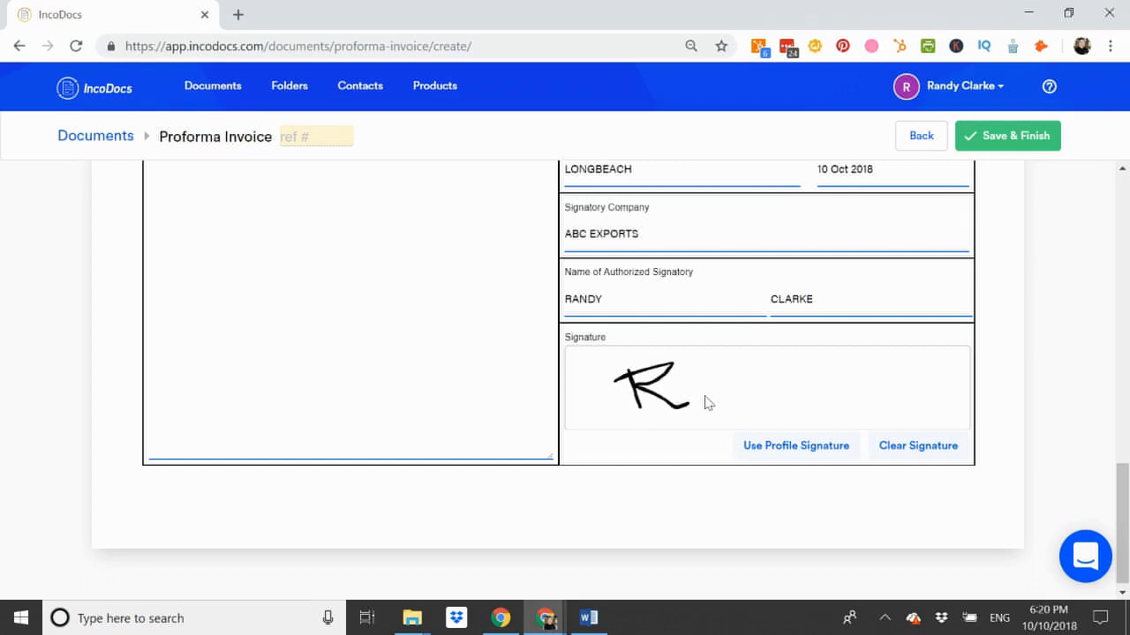
pyautogui.click(914, 452)
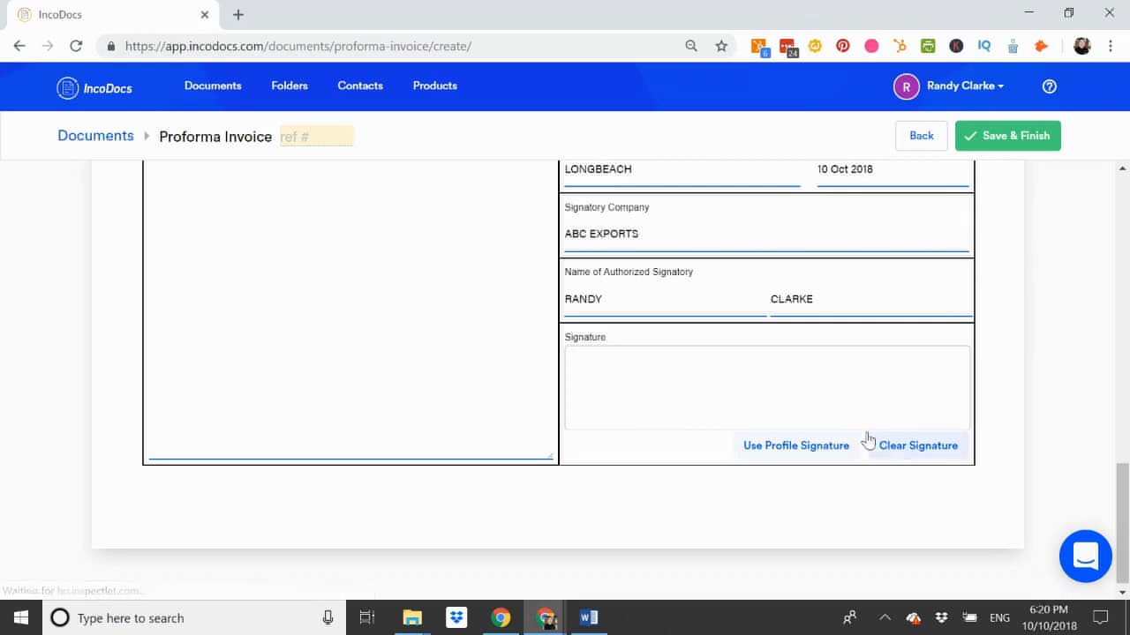
pyautogui.click(792, 450)
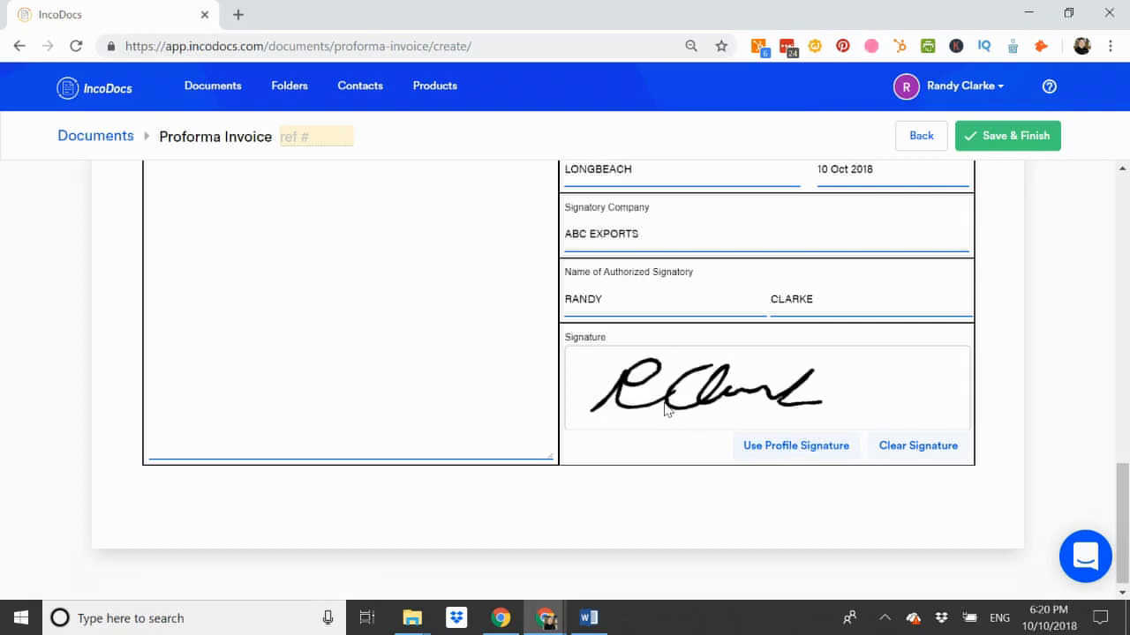
pyautogui.scroll(8, 664, 408)
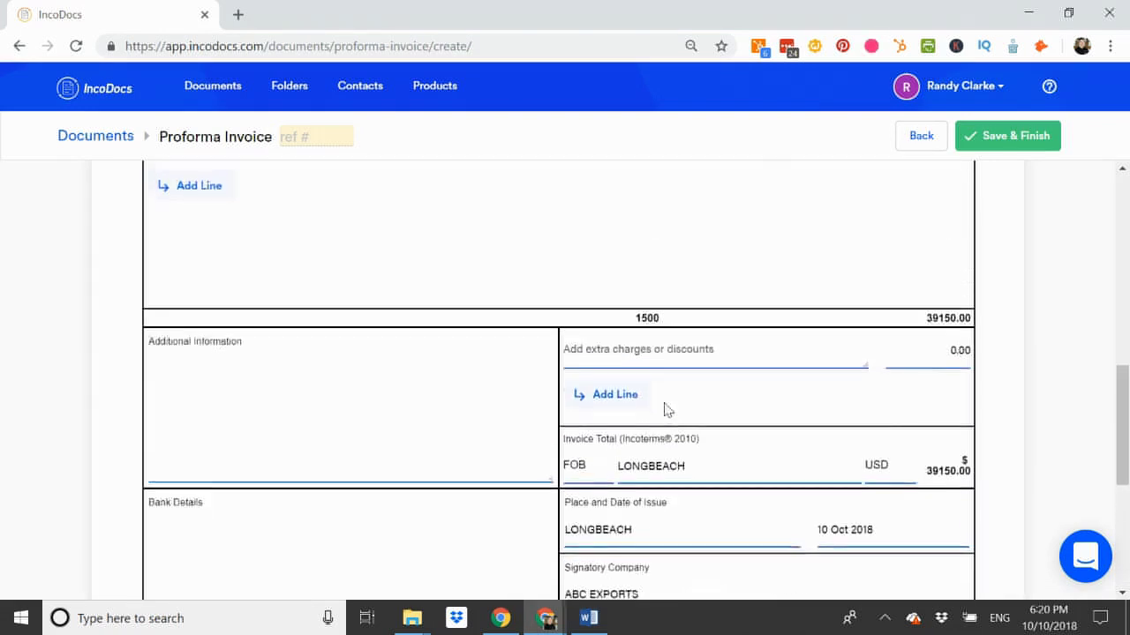
# Enter reference 333 beside Proforma Invoice, Save & Finish, and review the saved document
pyautogui.scroll(4, 665, 409)
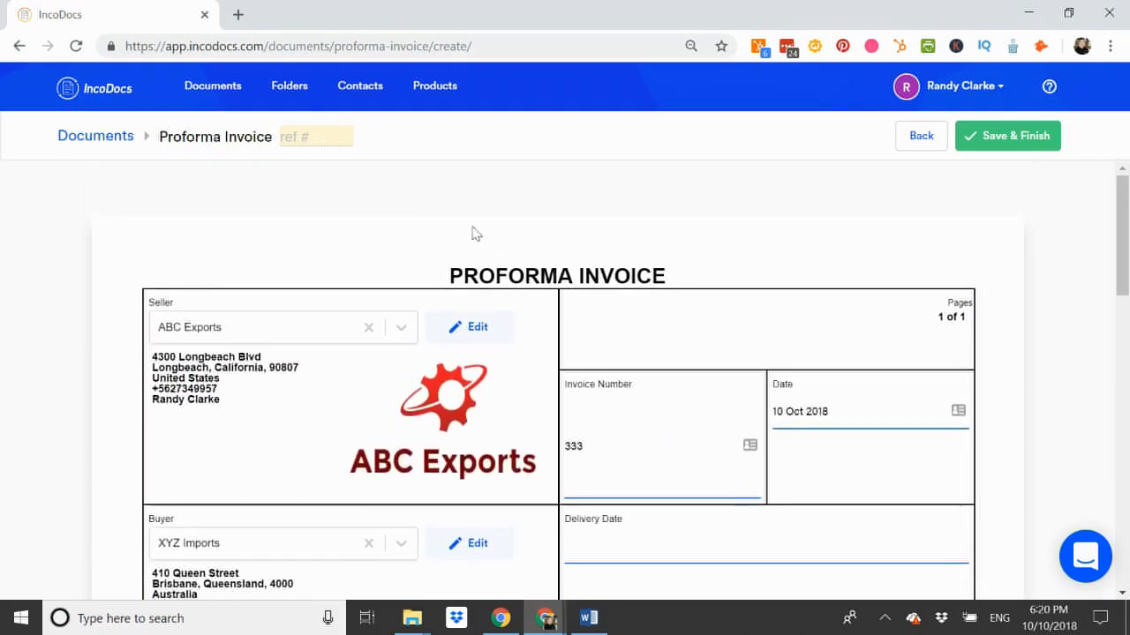
pyautogui.click(320, 144)
pyautogui.write('333')
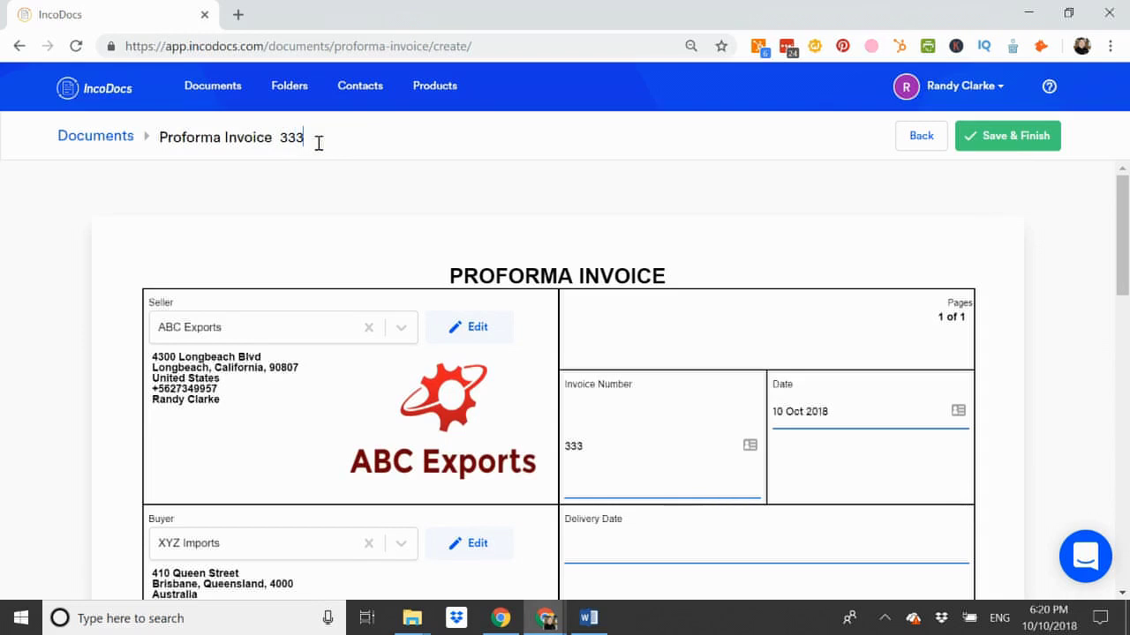
pyautogui.click(1013, 148)
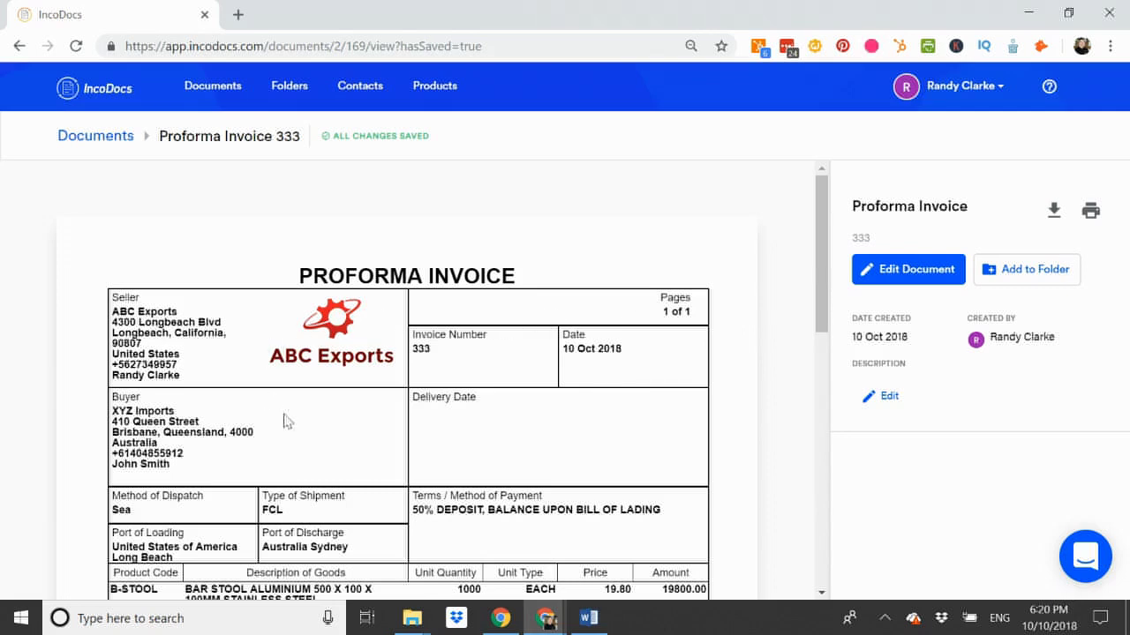
pyautogui.scroll(-1, 444, 448)
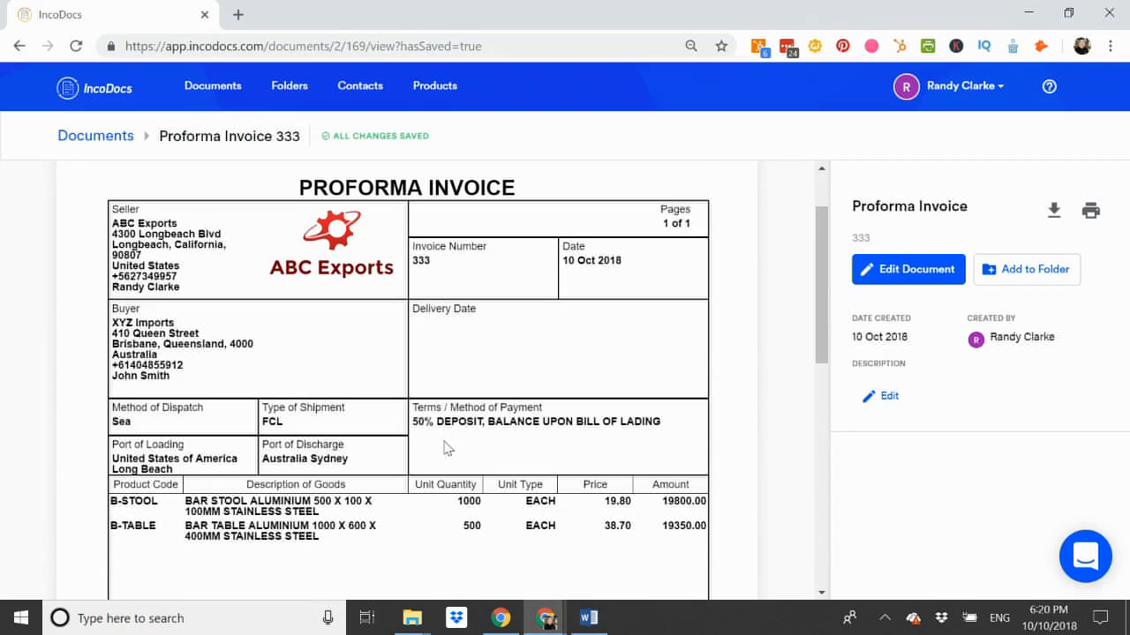
pyautogui.scroll(-4, 444, 448)
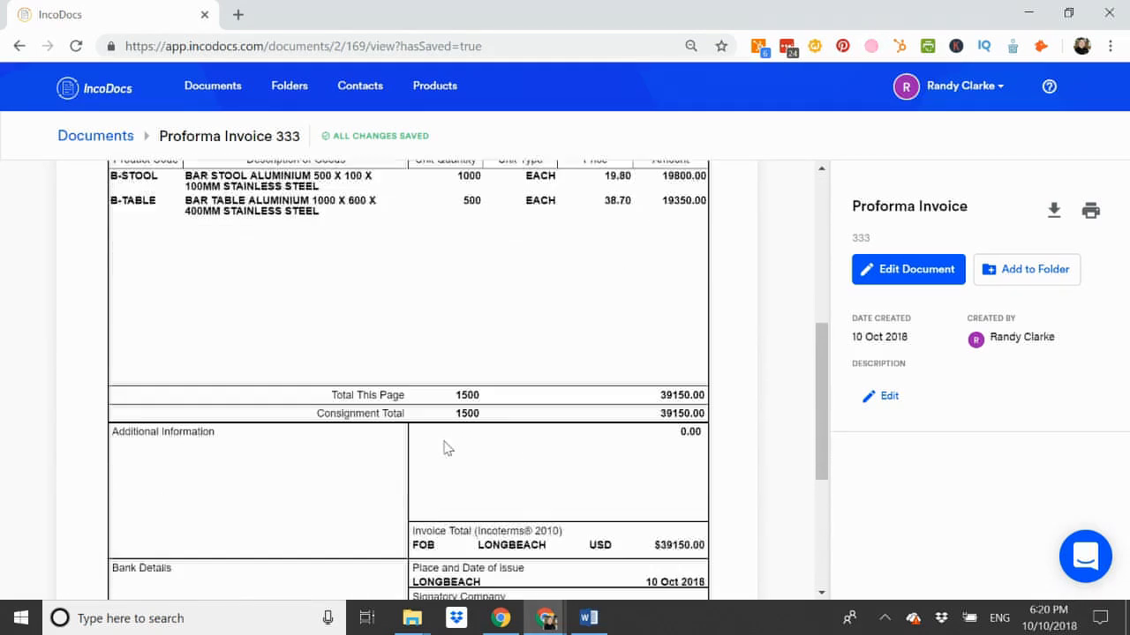
pyautogui.scroll(-3, 444, 447)
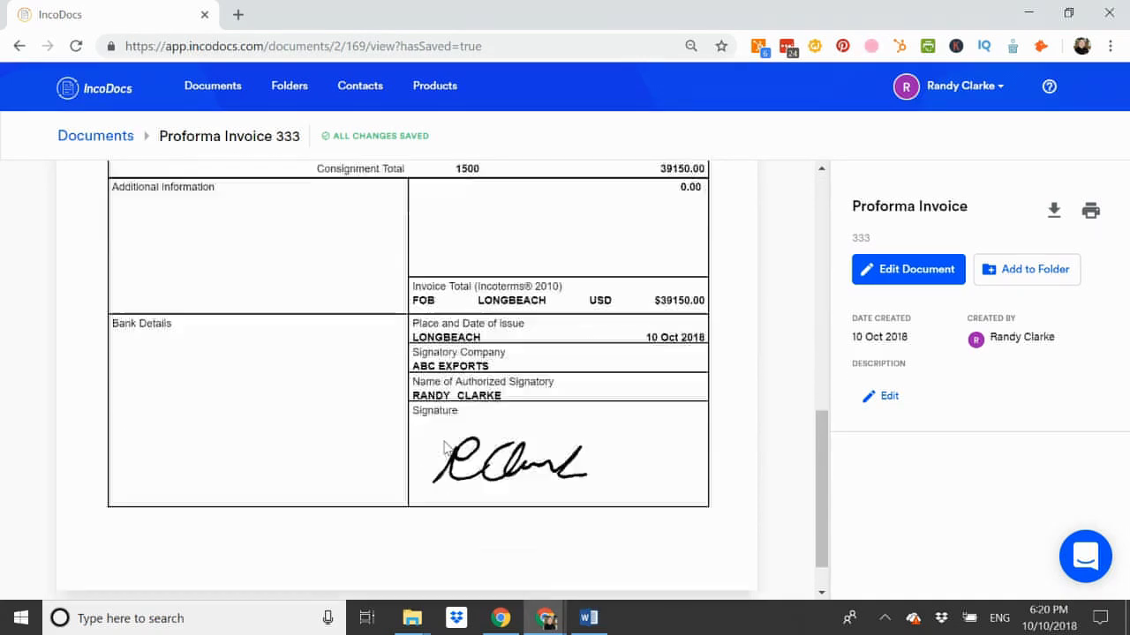
pyautogui.scroll(7, 444, 448)
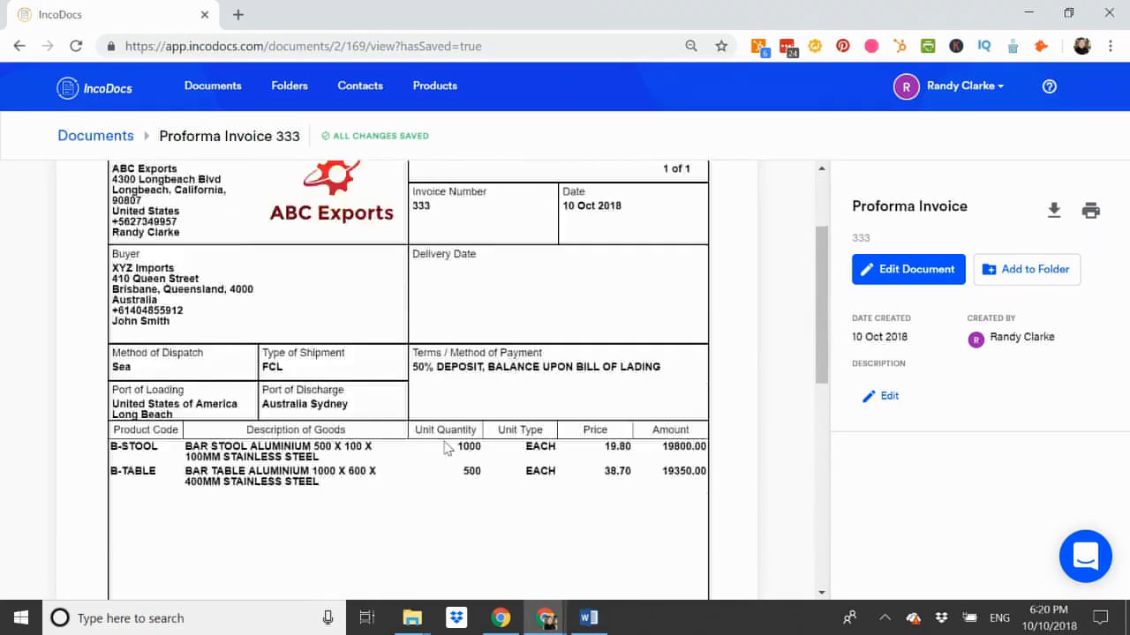